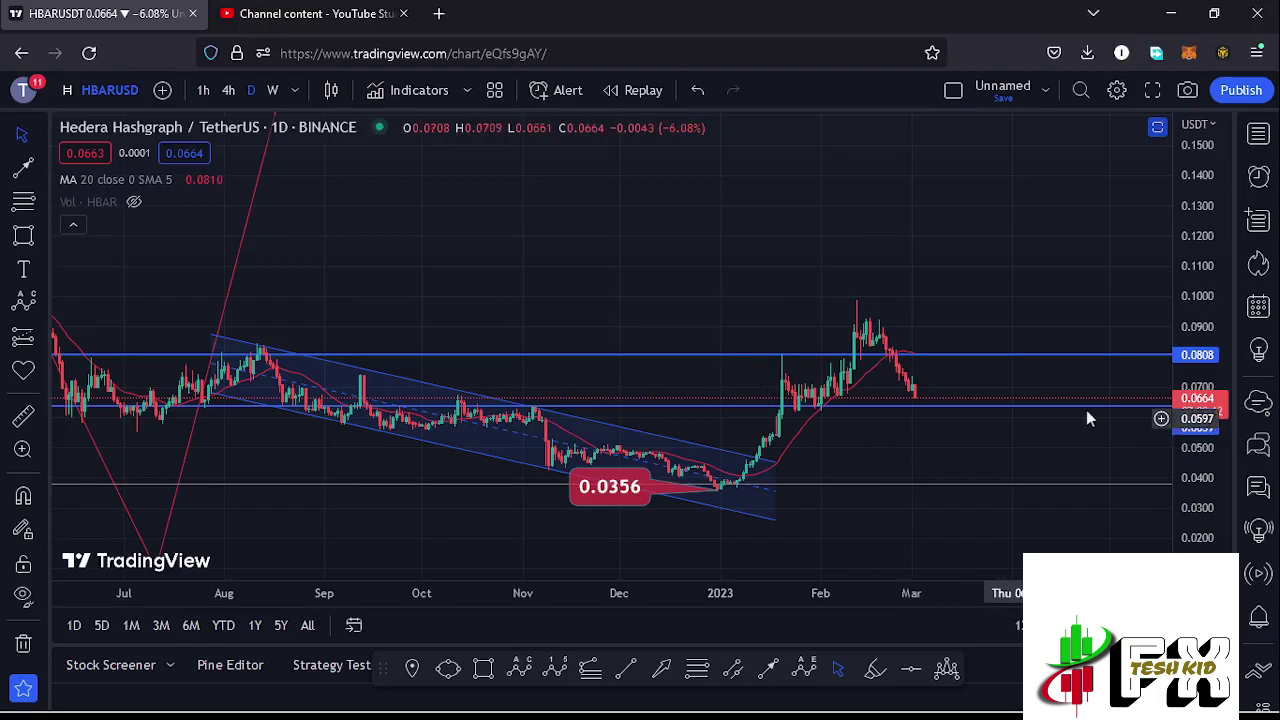
- Zoom and pan the daily chart to frame the wave peaks and the projected (3)-(4) path
{"action": "left_click_drag", "start_coordinate": [1203, 378], "coordinate": [1203, 410]}
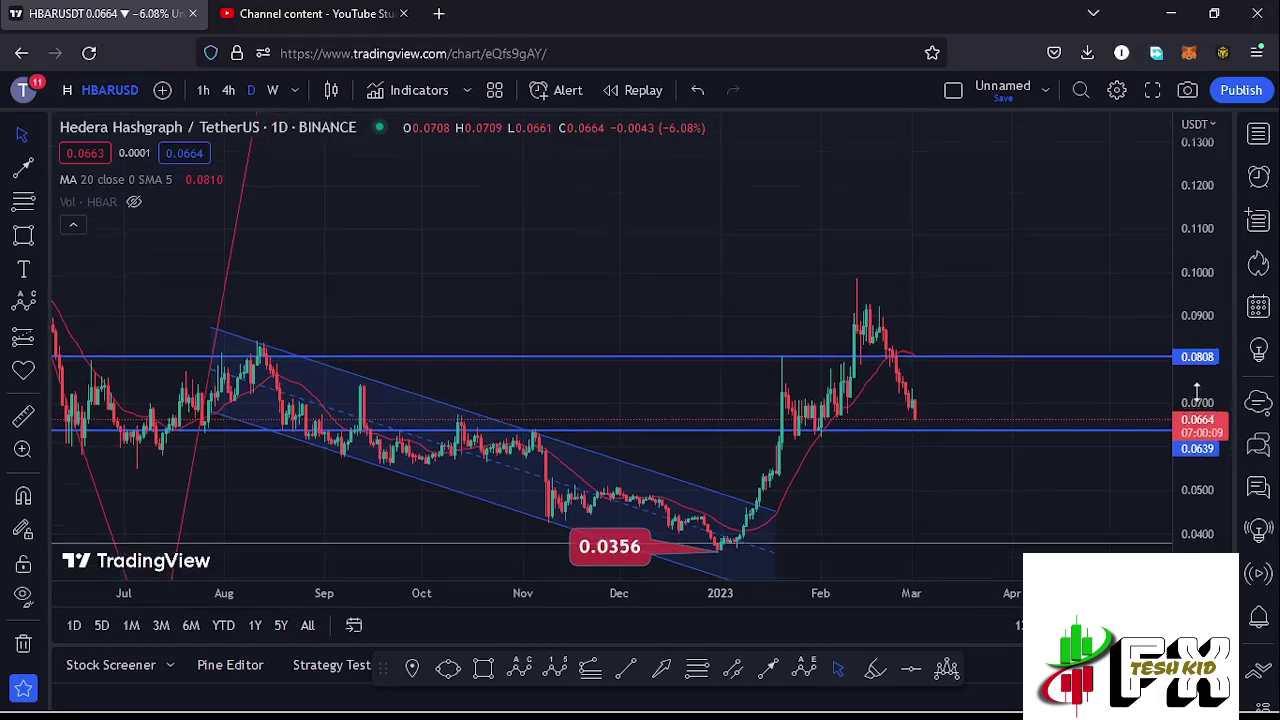
{"action": "scroll", "coordinate": [927, 420], "scroll_direction": "up", "scroll_amount": 5}
{"action": "left_click_drag", "start_coordinate": [808, 403], "coordinate": [923, 394]}
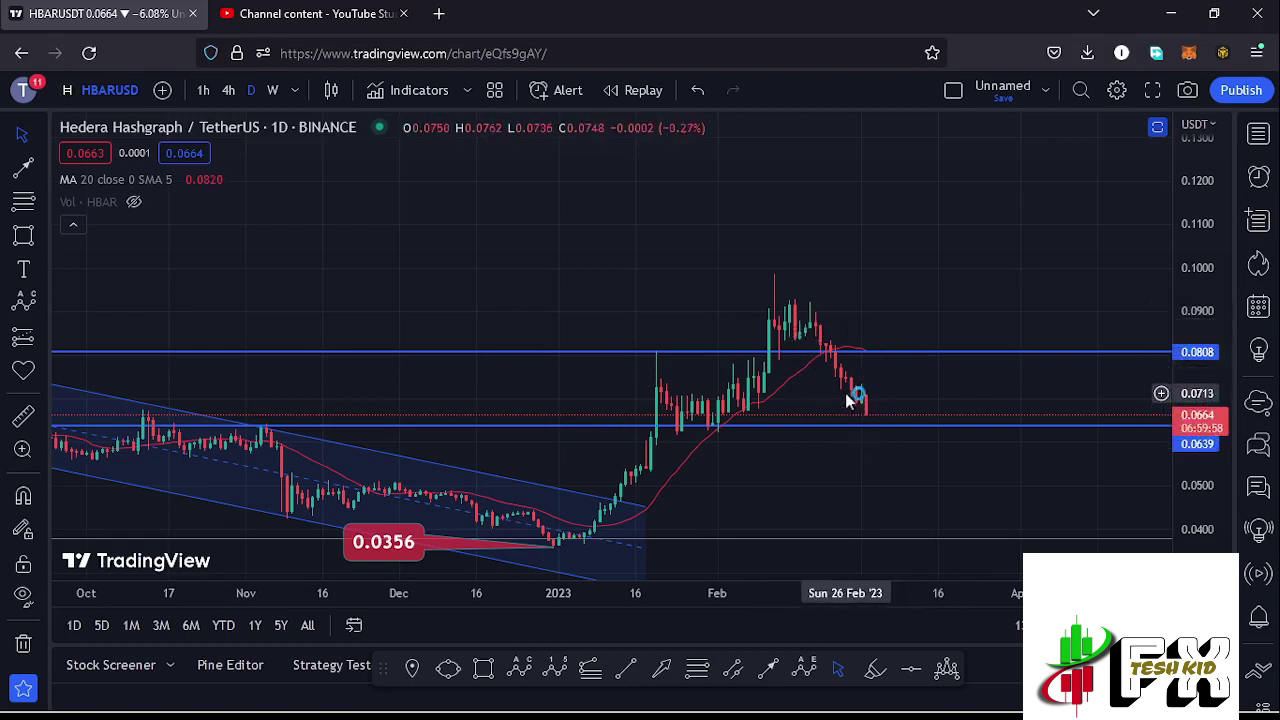
{"action": "scroll", "coordinate": [820, 428], "scroll_direction": "down", "scroll_amount": 6}
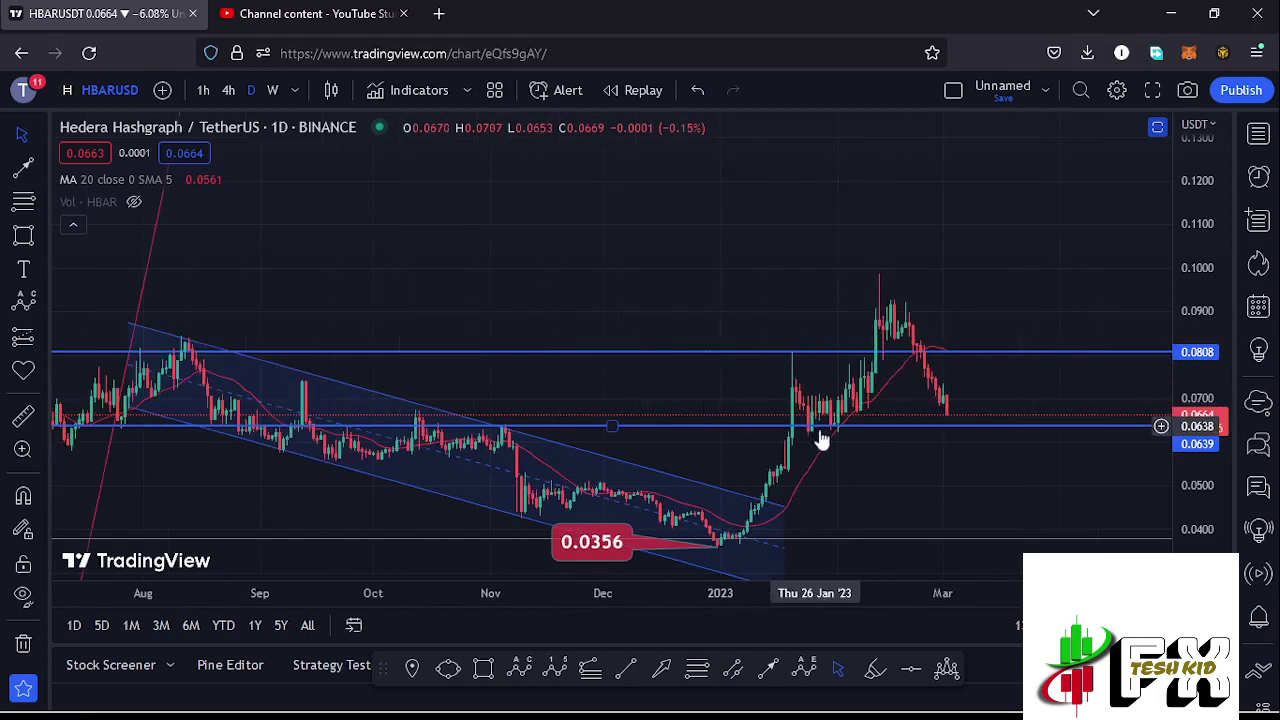
{"action": "scroll", "coordinate": [1204, 305], "scroll_direction": "down", "scroll_amount": 8}
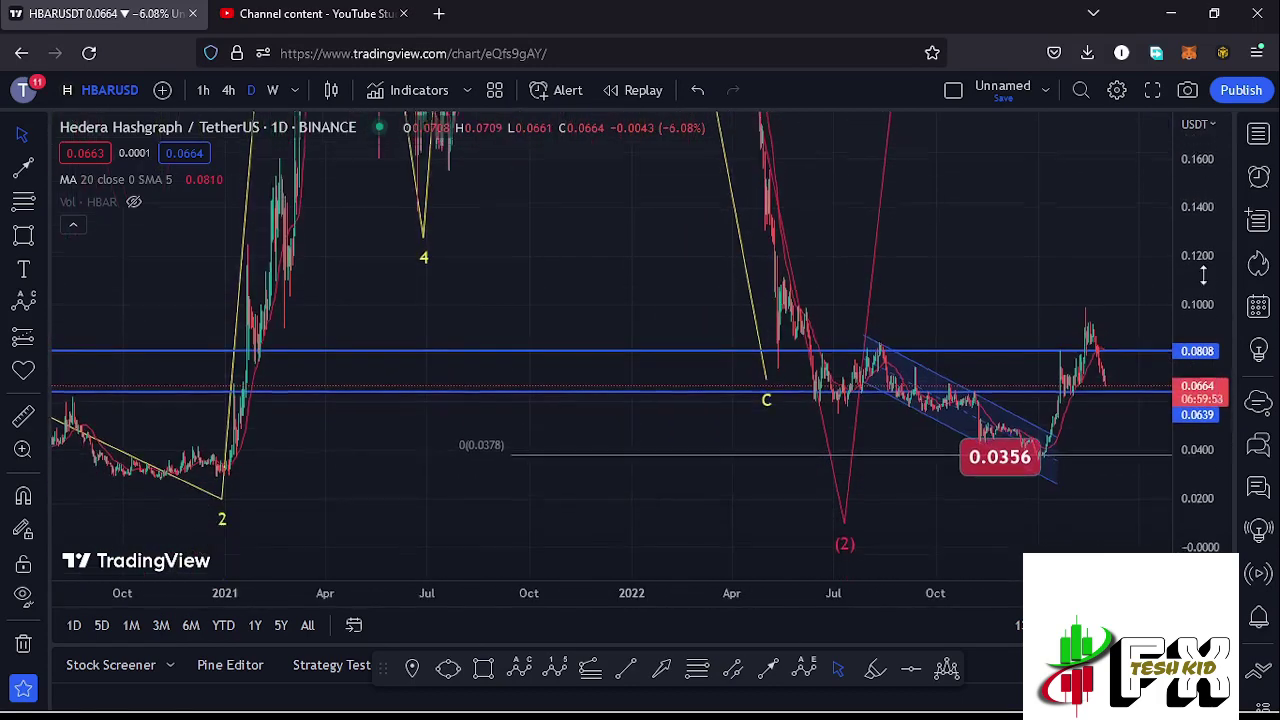
{"action": "scroll", "coordinate": [1100, 285], "scroll_direction": "down", "scroll_amount": 8}
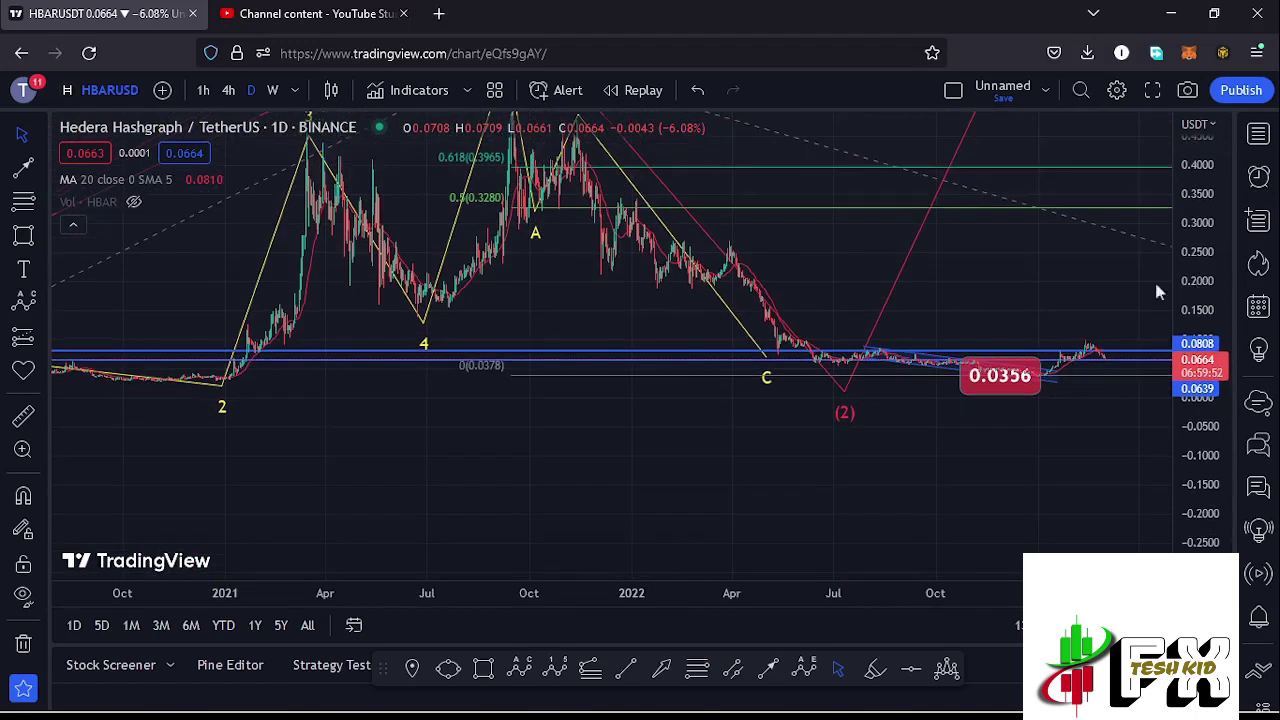
{"action": "left_click_drag", "start_coordinate": [1066, 295], "coordinate": [975, 439]}
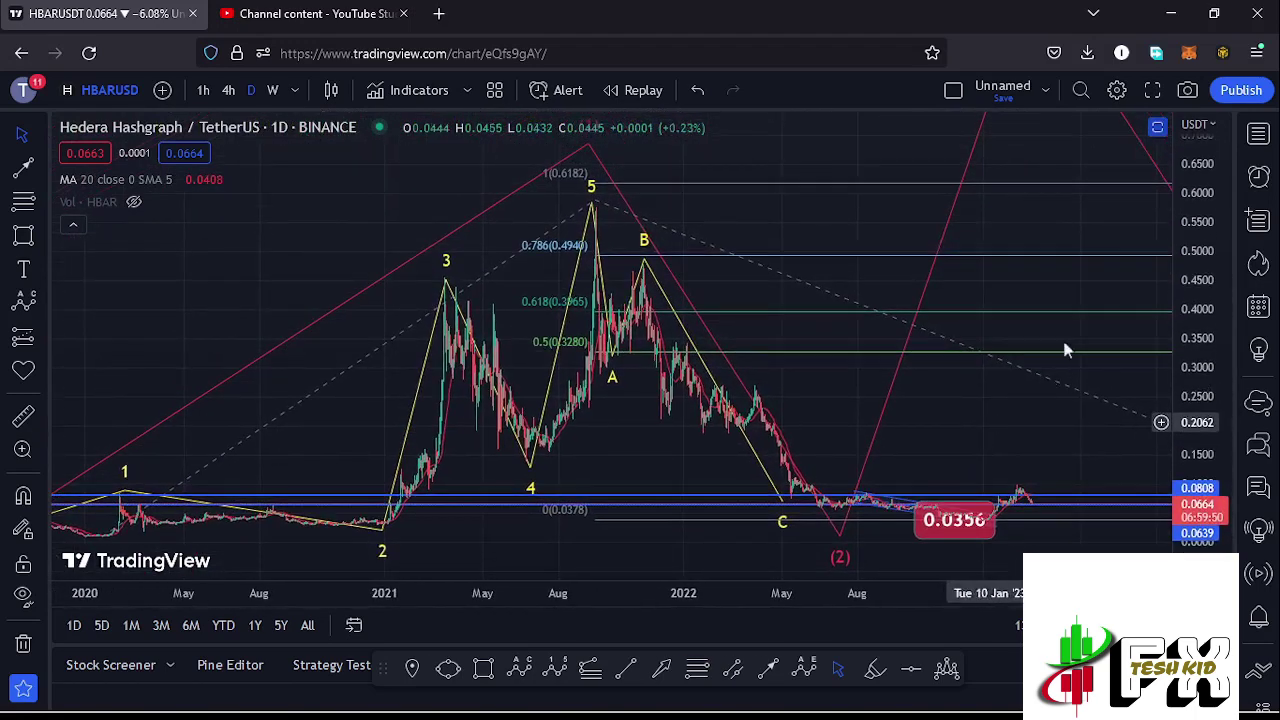
{"action": "left_click_drag", "start_coordinate": [1202, 185], "coordinate": [1201, 265]}
{"action": "scroll", "coordinate": [895, 262], "scroll_direction": "down", "scroll_amount": 2}
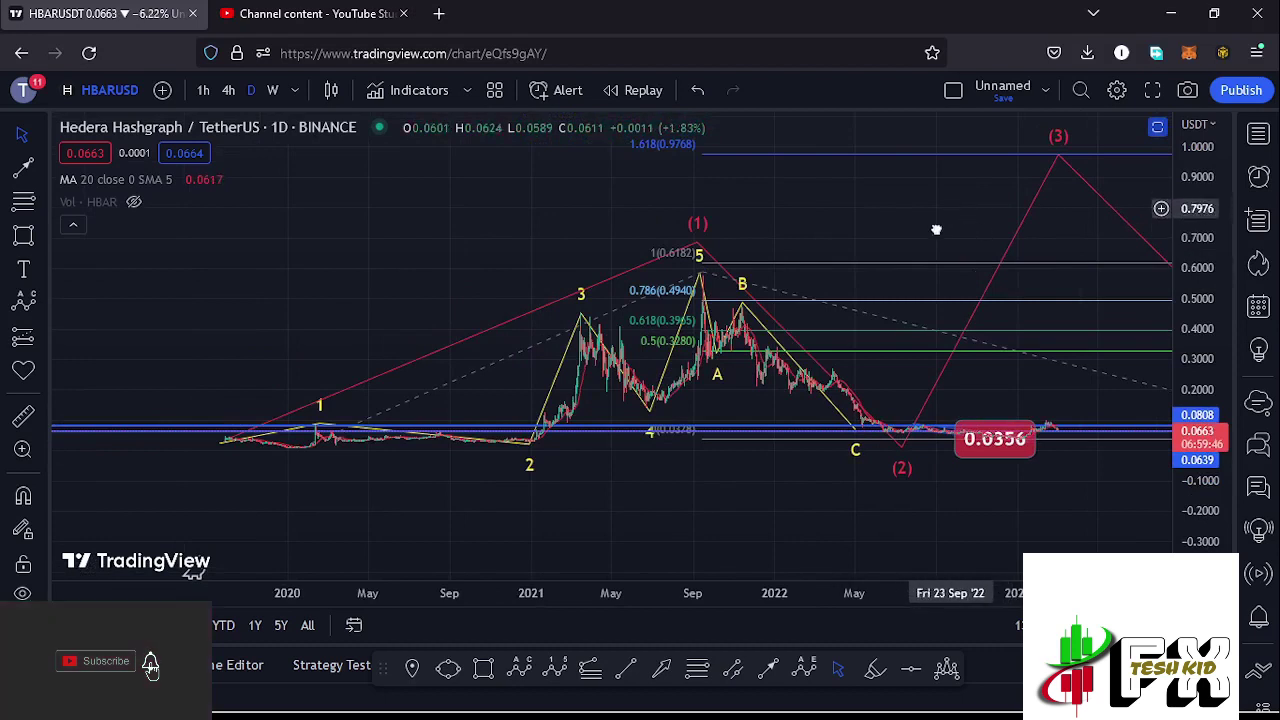
{"action": "left_click_drag", "start_coordinate": [945, 214], "coordinate": [920, 247]}
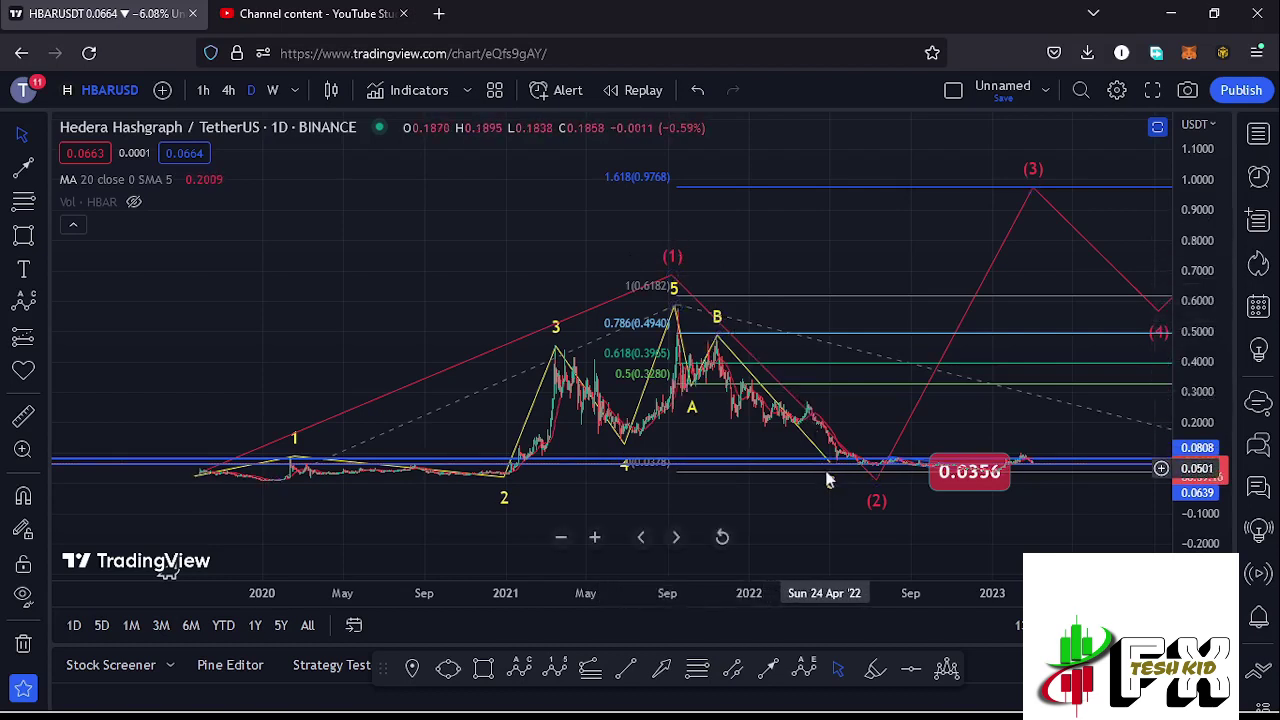
{"action": "left_click_drag", "start_coordinate": [999, 513], "coordinate": [879, 484]}
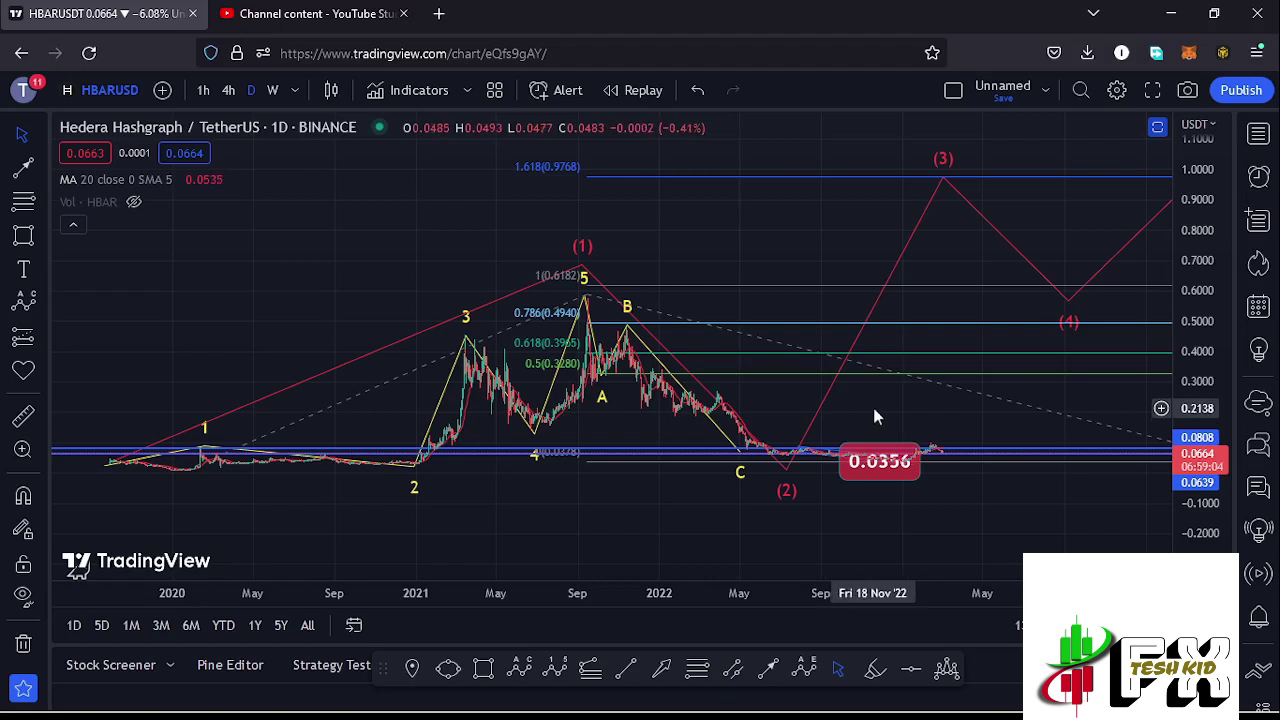
{"action": "left_click_drag", "start_coordinate": [851, 417], "coordinate": [845, 423]}
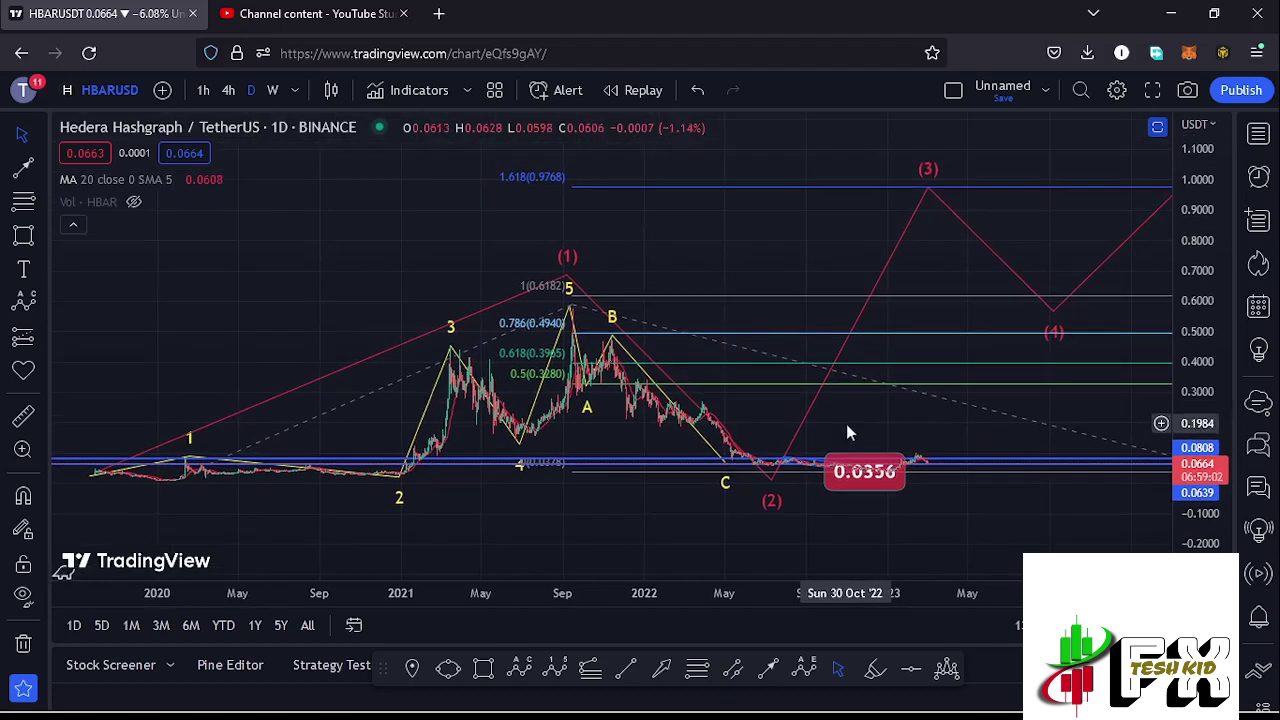
{"action": "left_click", "coordinate": [927, 201]}
{"action": "left_click", "coordinate": [883, 127]}
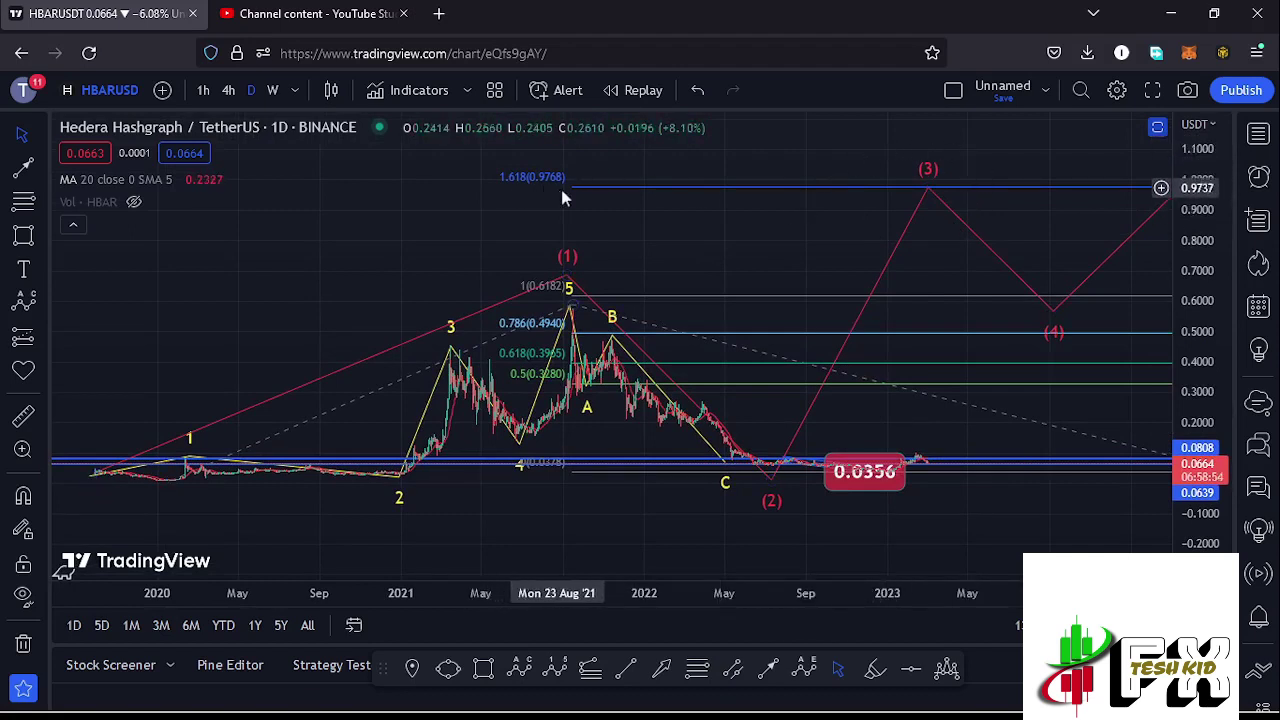
{"action": "left_click_drag", "start_coordinate": [805, 243], "coordinate": [661, 245]}
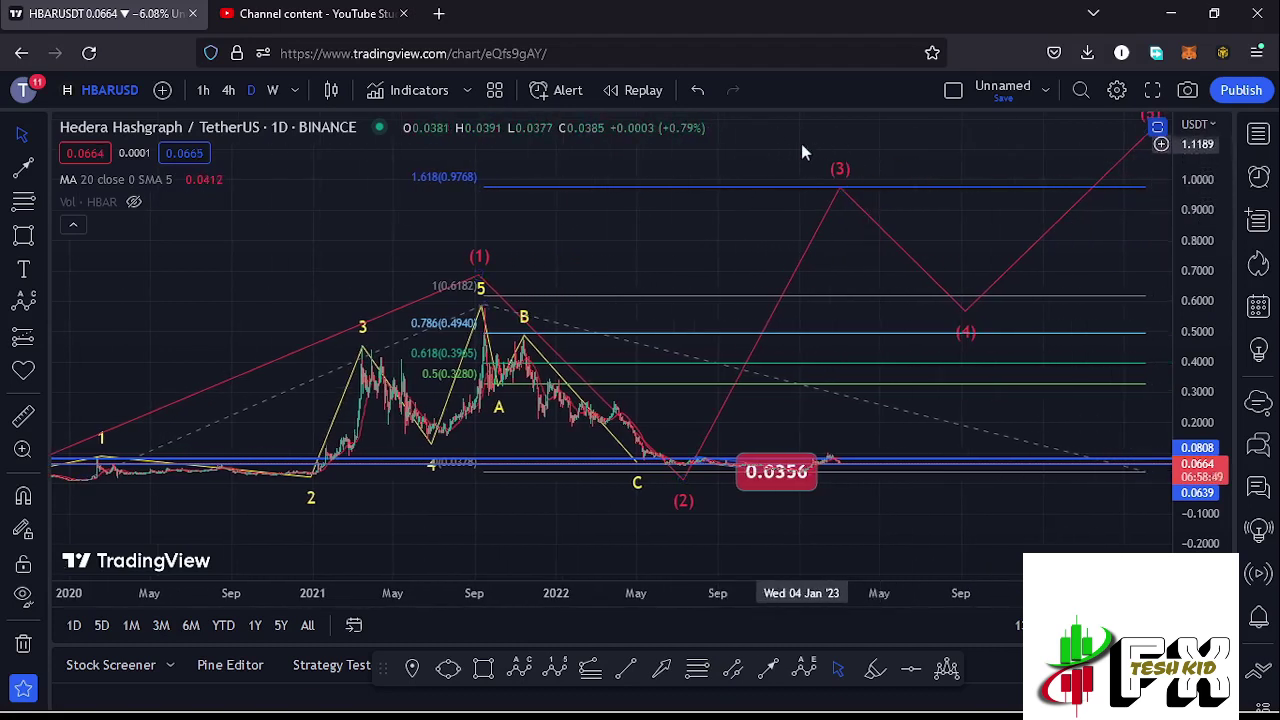
- Switch HBARUSD to the 4h timeframe and enlarge the chart around the recent wave count
{"action": "left_click", "coordinate": [233, 91]}
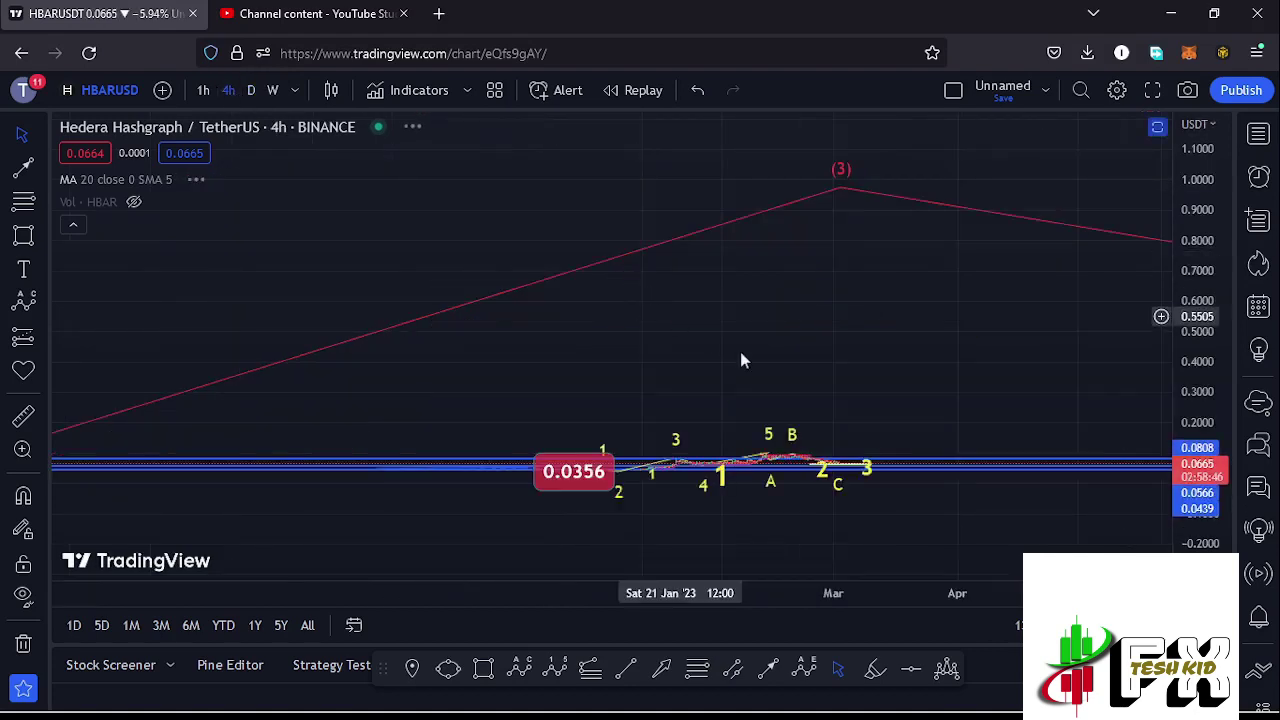
{"action": "left_click_drag", "start_coordinate": [1200, 393], "coordinate": [1198, 424]}
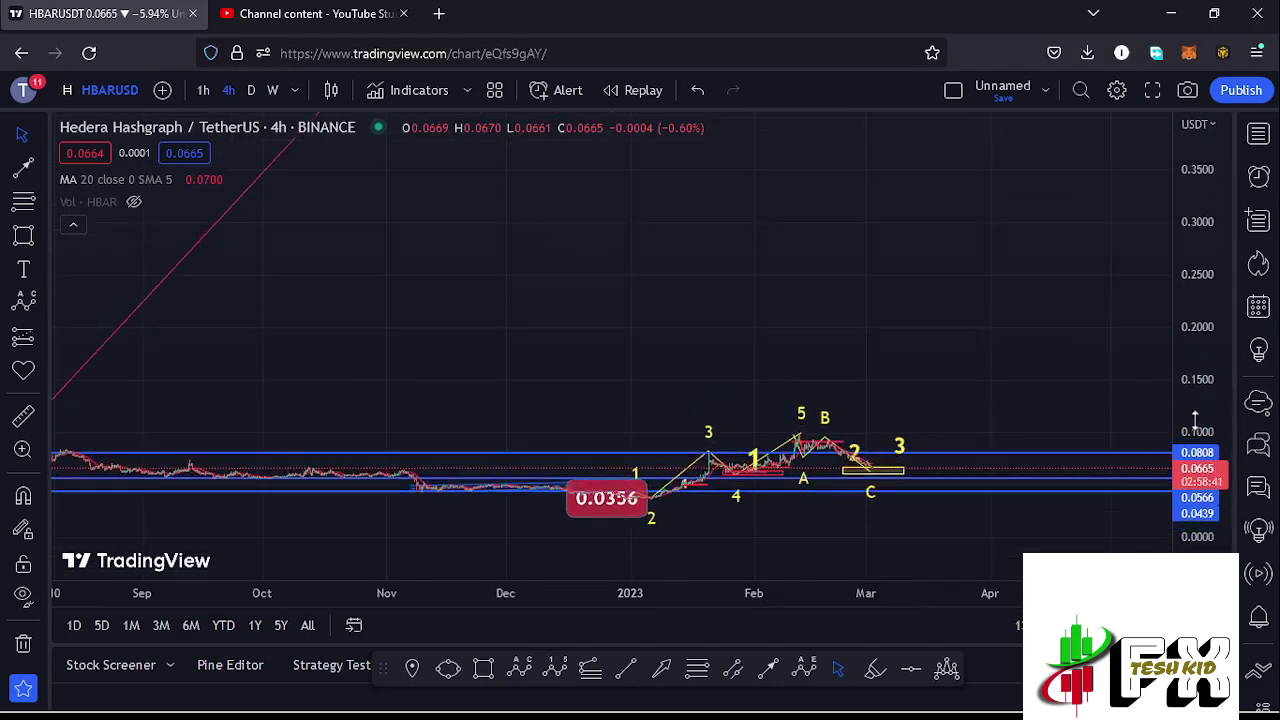
{"action": "left_click_drag", "start_coordinate": [1000, 389], "coordinate": [1060, 206]}
{"action": "left_click_drag", "start_coordinate": [1195, 312], "coordinate": [1195, 378]}
{"action": "scroll", "coordinate": [700, 410], "scroll_direction": "up", "scroll_amount": 3}
{"action": "left_click_drag", "start_coordinate": [311, 310], "coordinate": [522, 462]}
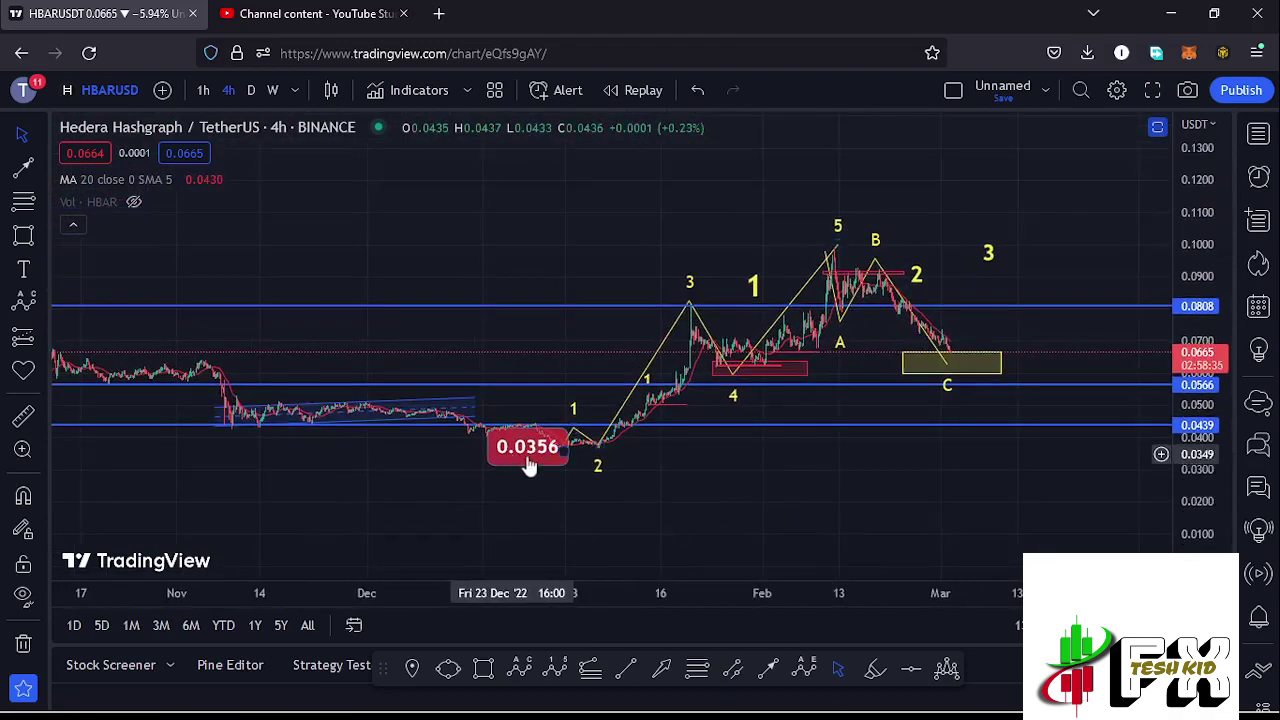
{"action": "left_click_drag", "start_coordinate": [671, 461], "coordinate": [389, 462]}
{"action": "left_click_drag", "start_coordinate": [575, 473], "coordinate": [711, 477]}
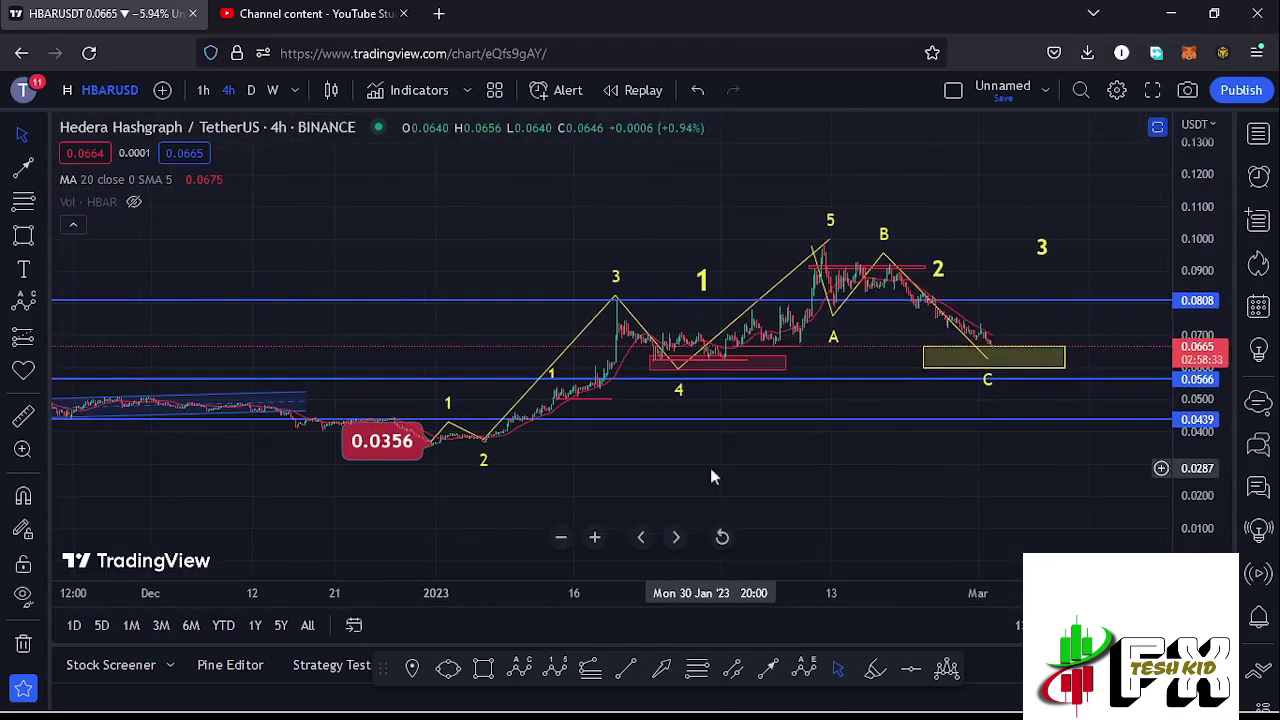
{"action": "left_click_drag", "start_coordinate": [1210, 400], "coordinate": [1210, 345]}
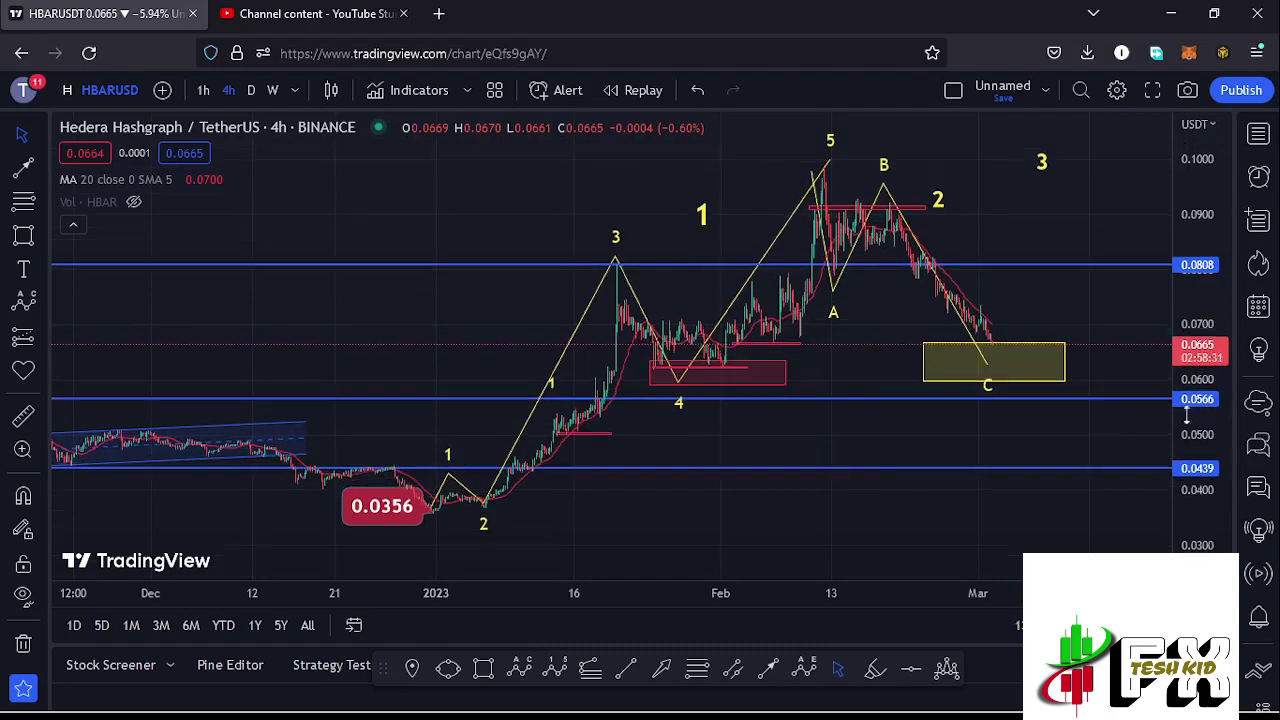
{"action": "scroll", "coordinate": [624, 435], "scroll_direction": "up", "scroll_amount": 2}
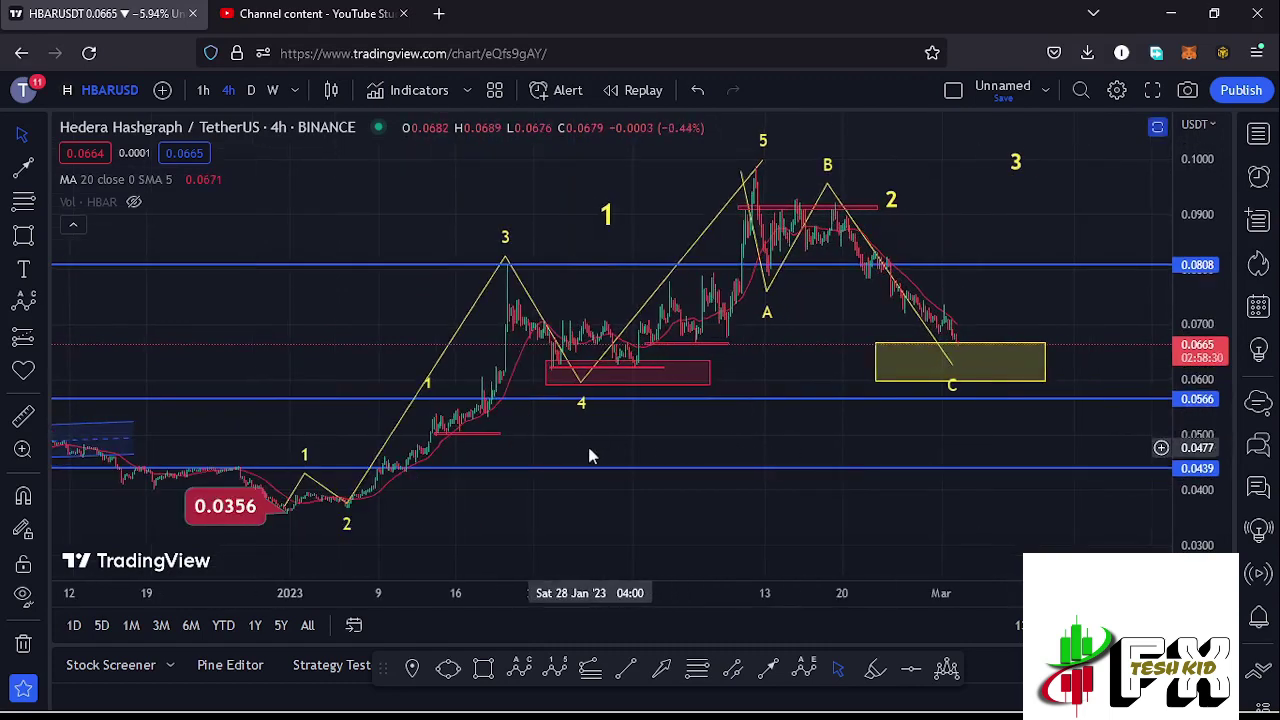
{"action": "left_click_drag", "start_coordinate": [591, 451], "coordinate": [757, 437]}
{"action": "scroll", "coordinate": [671, 459], "scroll_direction": "up", "scroll_amount": 2}
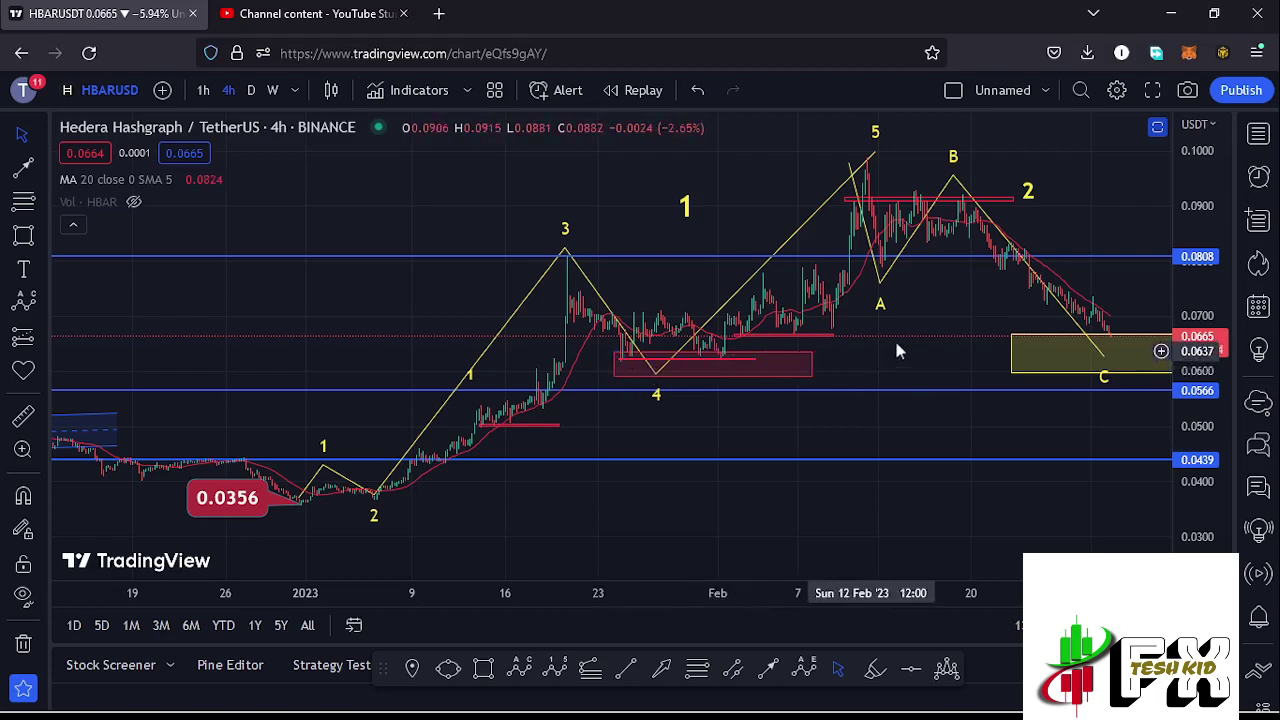
{"action": "left_click_drag", "start_coordinate": [938, 311], "coordinate": [881, 353]}
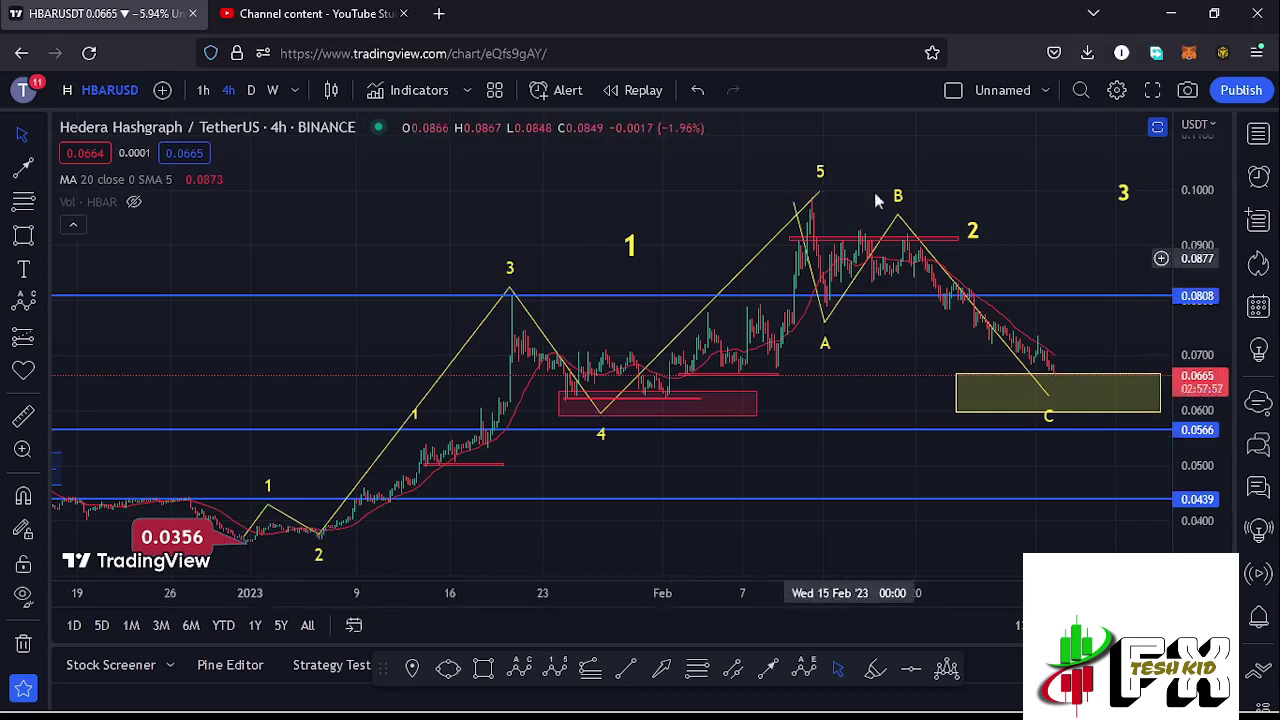
- Nudge the large yellow '1' wave label slightly up and to the right
{"action": "left_click_drag", "start_coordinate": [641, 257], "coordinate": [648, 243]}
{"action": "left_click", "coordinate": [650, 252]}
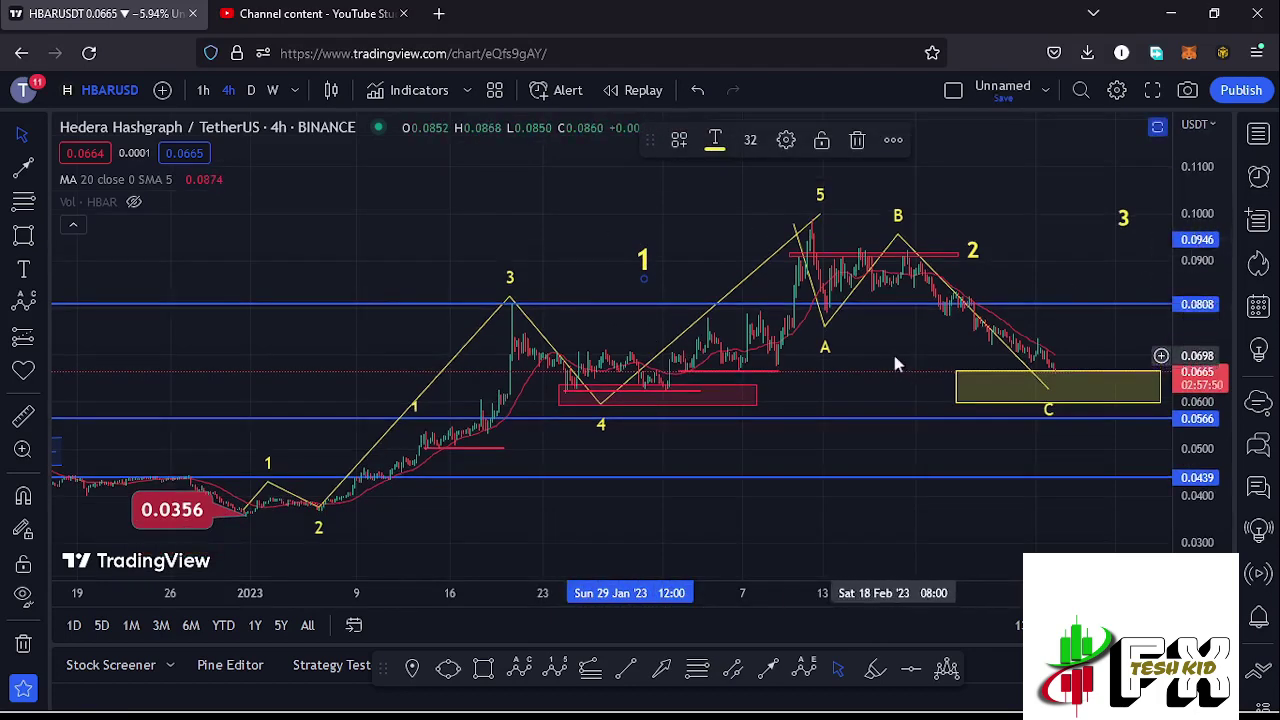
{"action": "scroll", "coordinate": [892, 350], "scroll_direction": "down", "scroll_amount": 2}
{"action": "left_click_drag", "start_coordinate": [985, 347], "coordinate": [818, 335]}
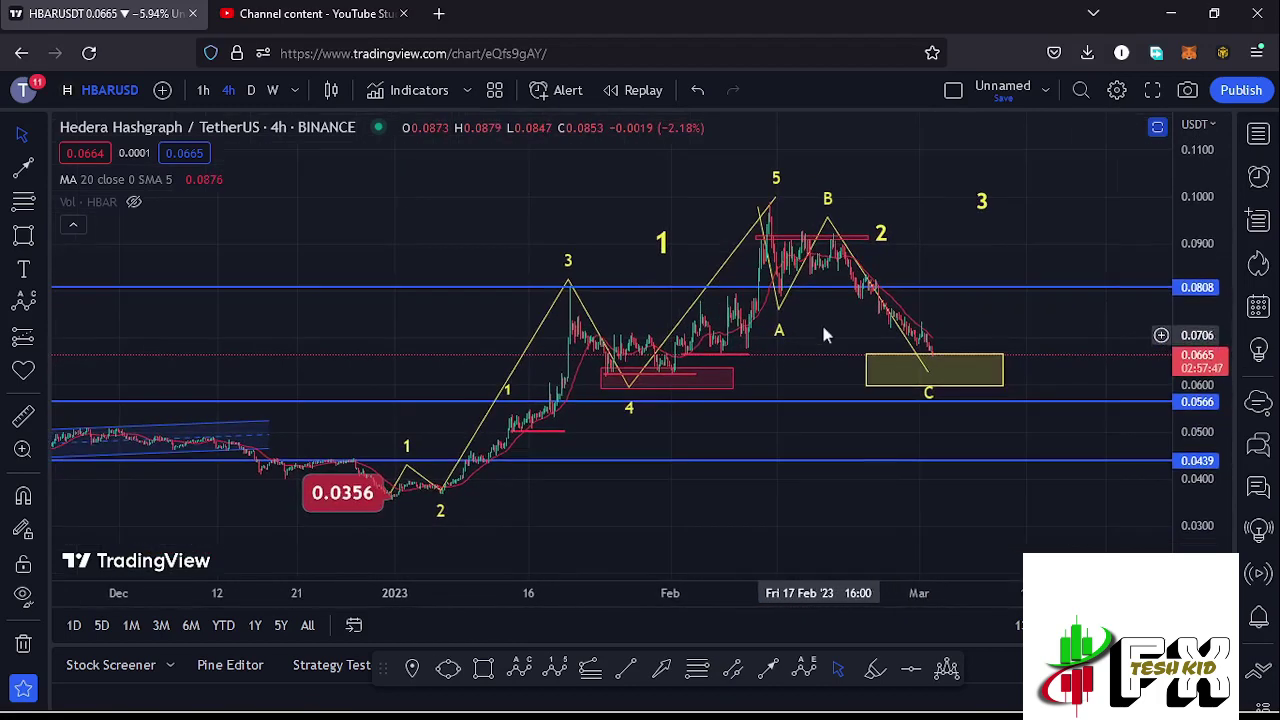
- Draw a Fib retracement from the 0.0356 low to 0.0987, then stretch the yellow zone into early March
{"action": "left_click", "coordinate": [697, 669]}
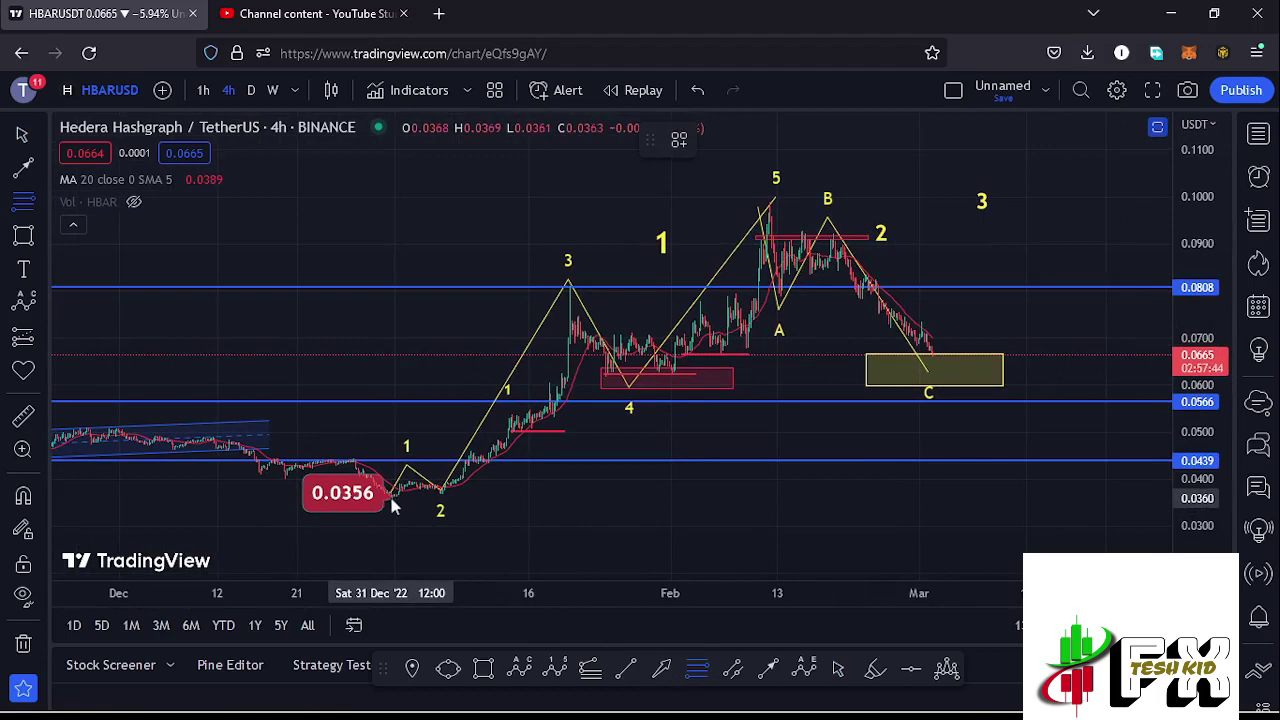
{"action": "left_click", "coordinate": [390, 499]}
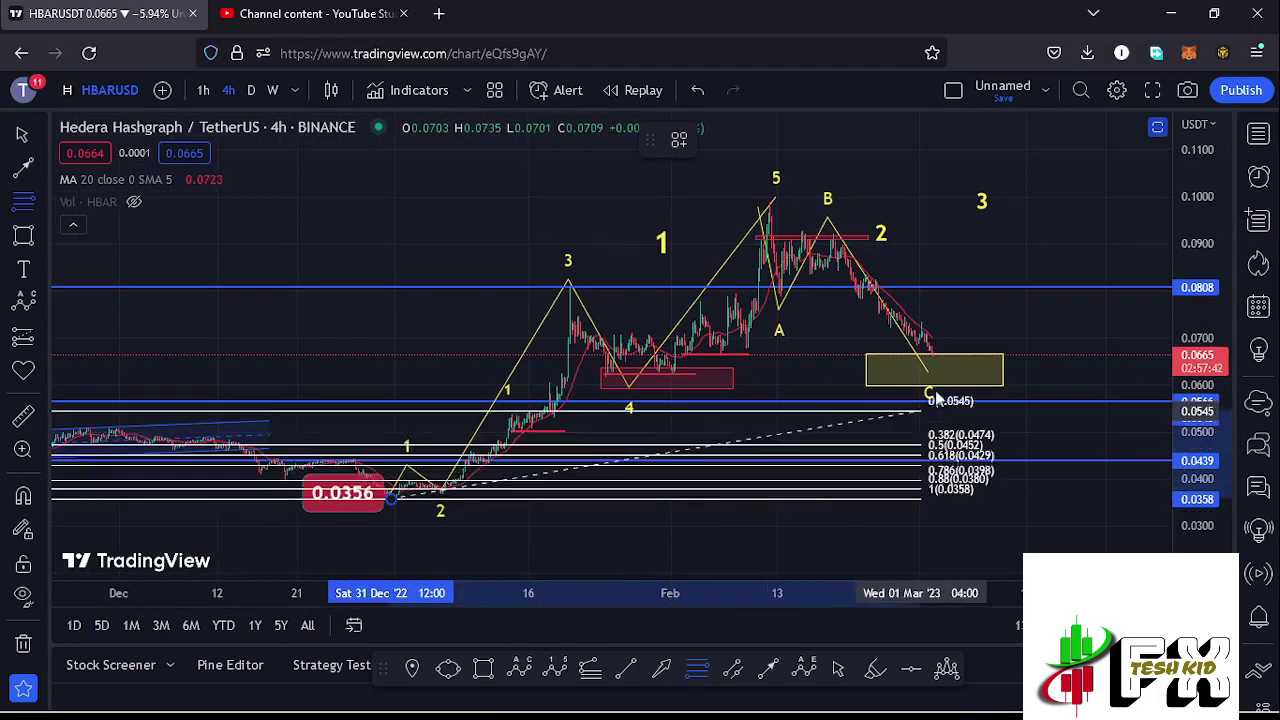
{"action": "left_click", "coordinate": [1063, 205]}
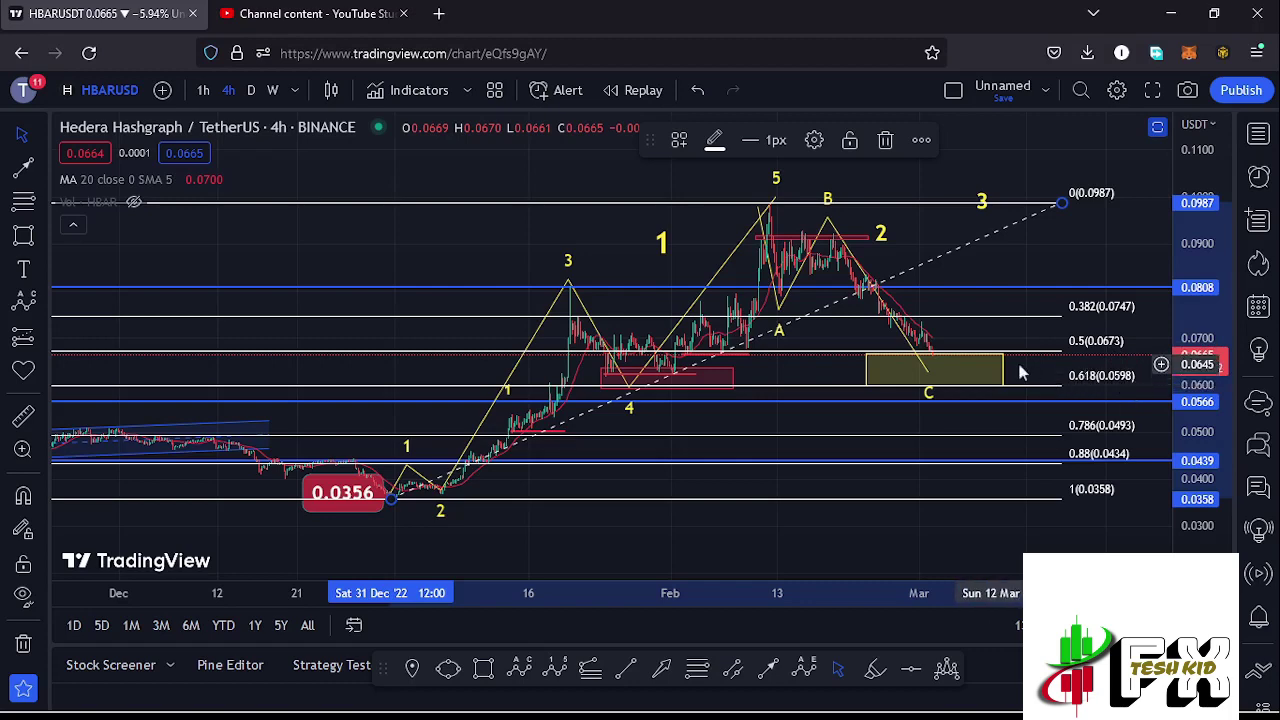
{"action": "mouse_move", "coordinate": [1003, 365]}
{"action": "left_mouse_down"}
{"action": "mouse_move", "coordinate": [1052, 370]}
{"action": "mouse_move", "coordinate": [955, 372]}
{"action": "mouse_move", "coordinate": [1049, 373]}
{"action": "mouse_move", "coordinate": [1016, 372]}
{"action": "left_mouse_up"}
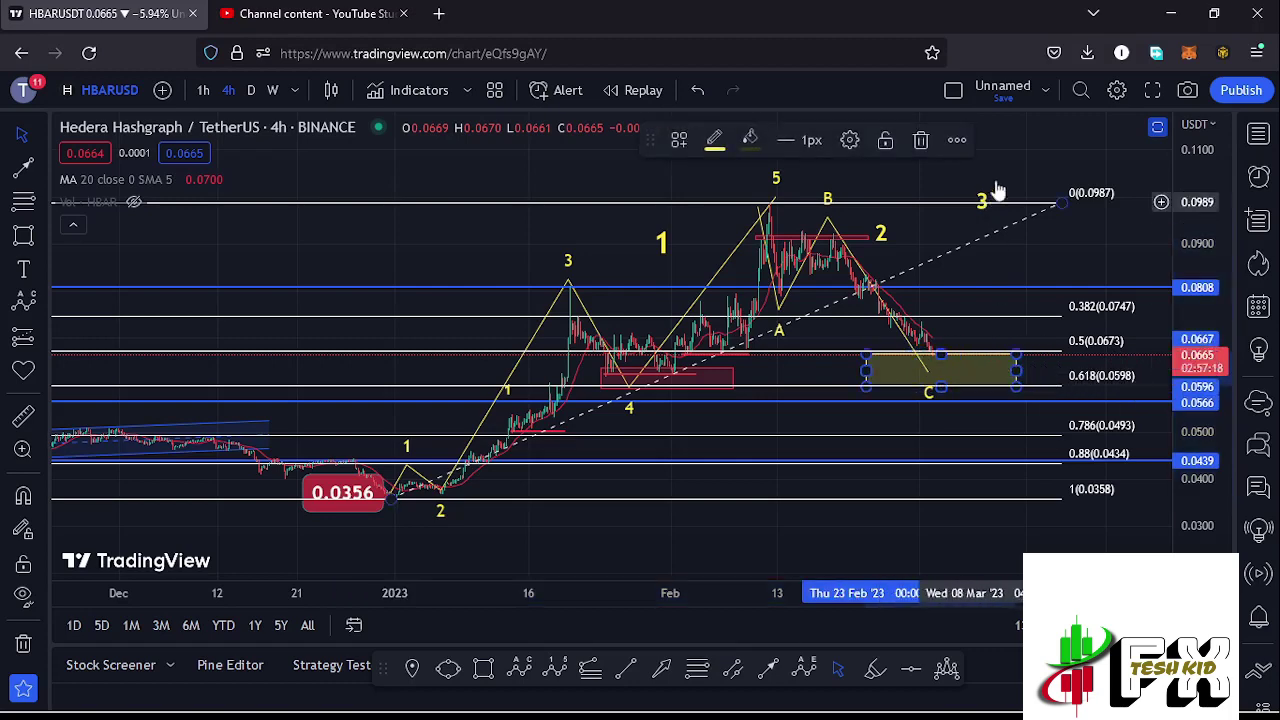
- Delete the Fib retracement and zoom in on the wave C support zone near 0.0665
{"action": "left_click", "coordinate": [1062, 205]}
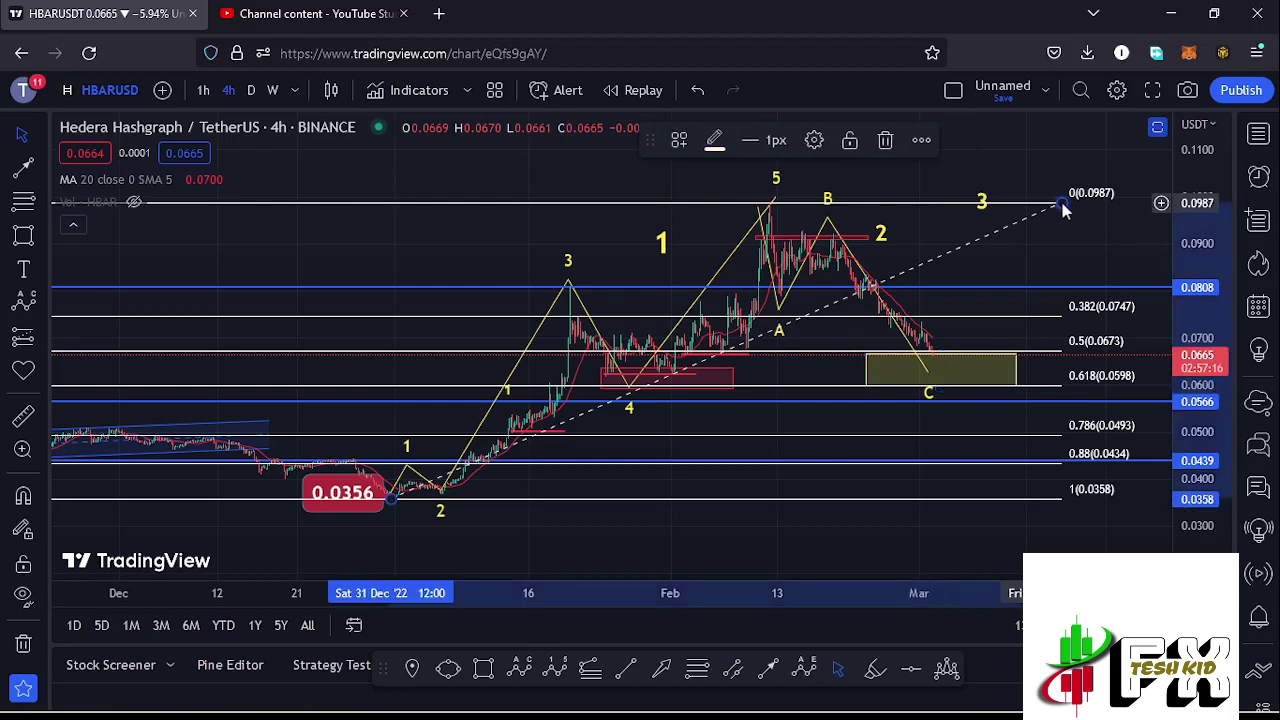
{"action": "left_click", "coordinate": [886, 141]}
{"action": "scroll", "coordinate": [890, 365], "scroll_direction": "up", "scroll_amount": 3}
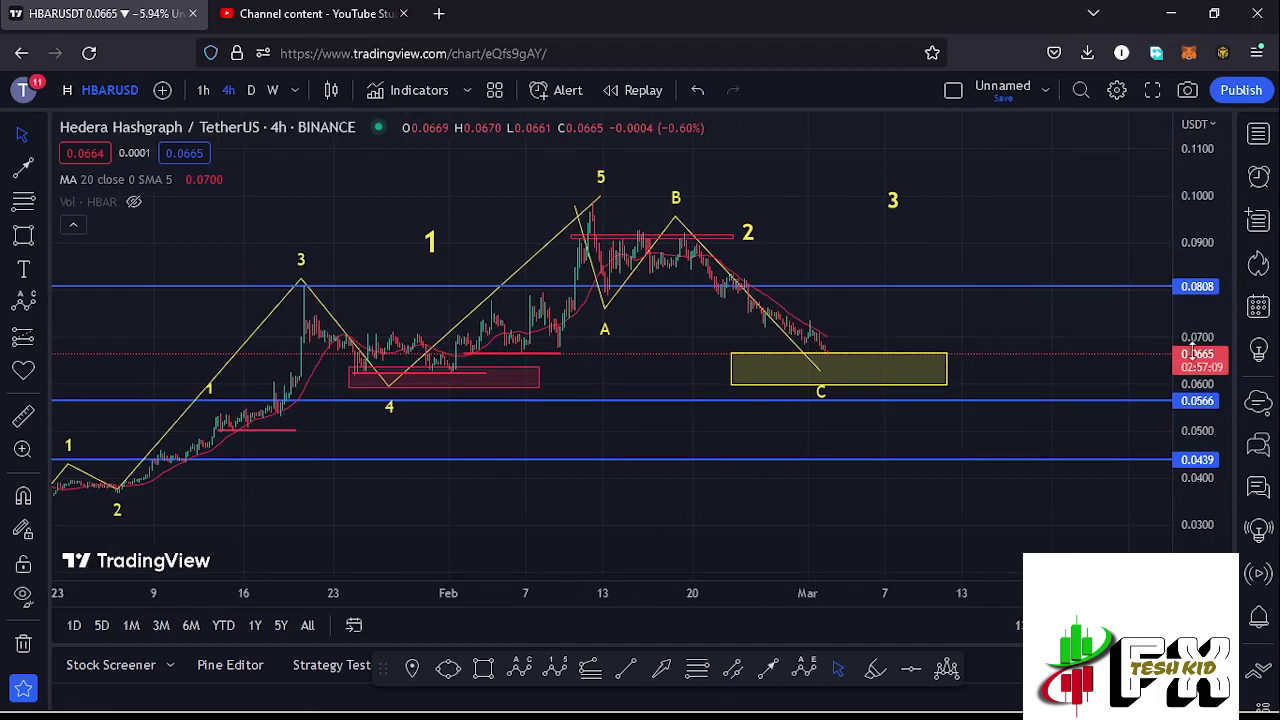
{"action": "left_click_drag", "start_coordinate": [1195, 368], "coordinate": [1195, 480]}
{"action": "scroll", "coordinate": [876, 295], "scroll_direction": "up", "scroll_amount": 4}
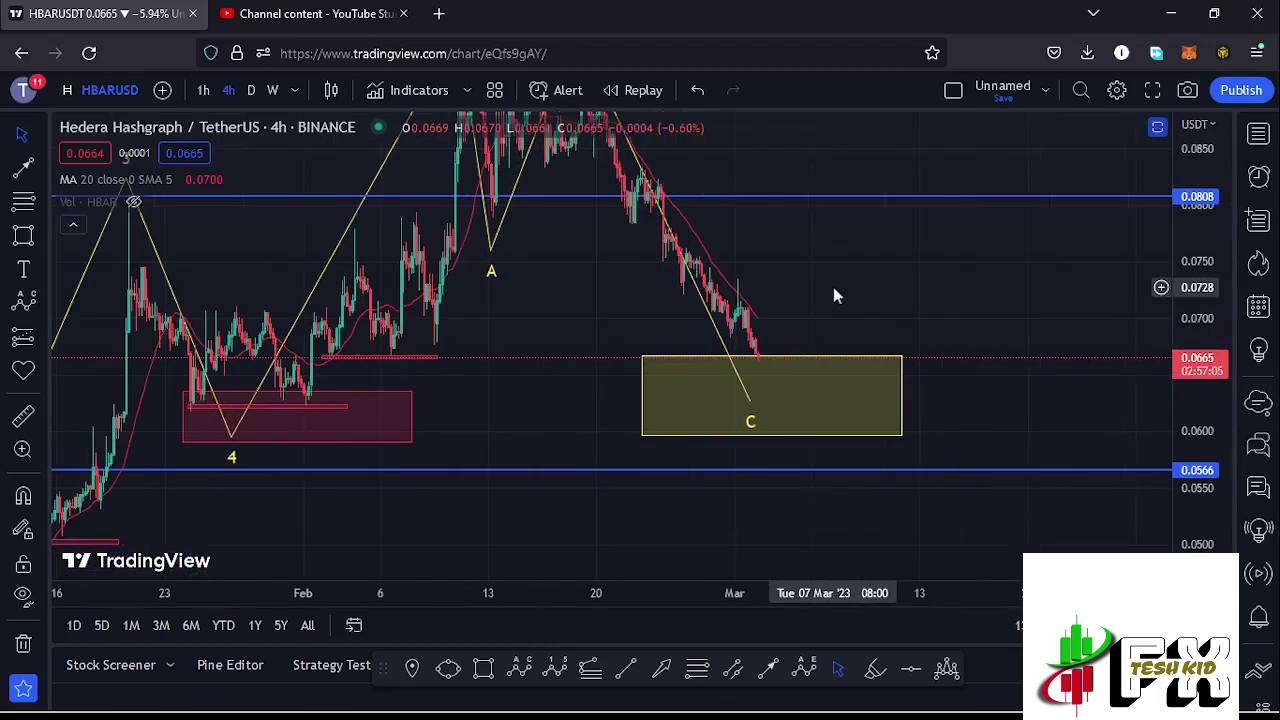
{"action": "left_click_drag", "start_coordinate": [729, 286], "coordinate": [909, 312]}
{"action": "scroll", "coordinate": [809, 311], "scroll_direction": "up", "scroll_amount": 2}
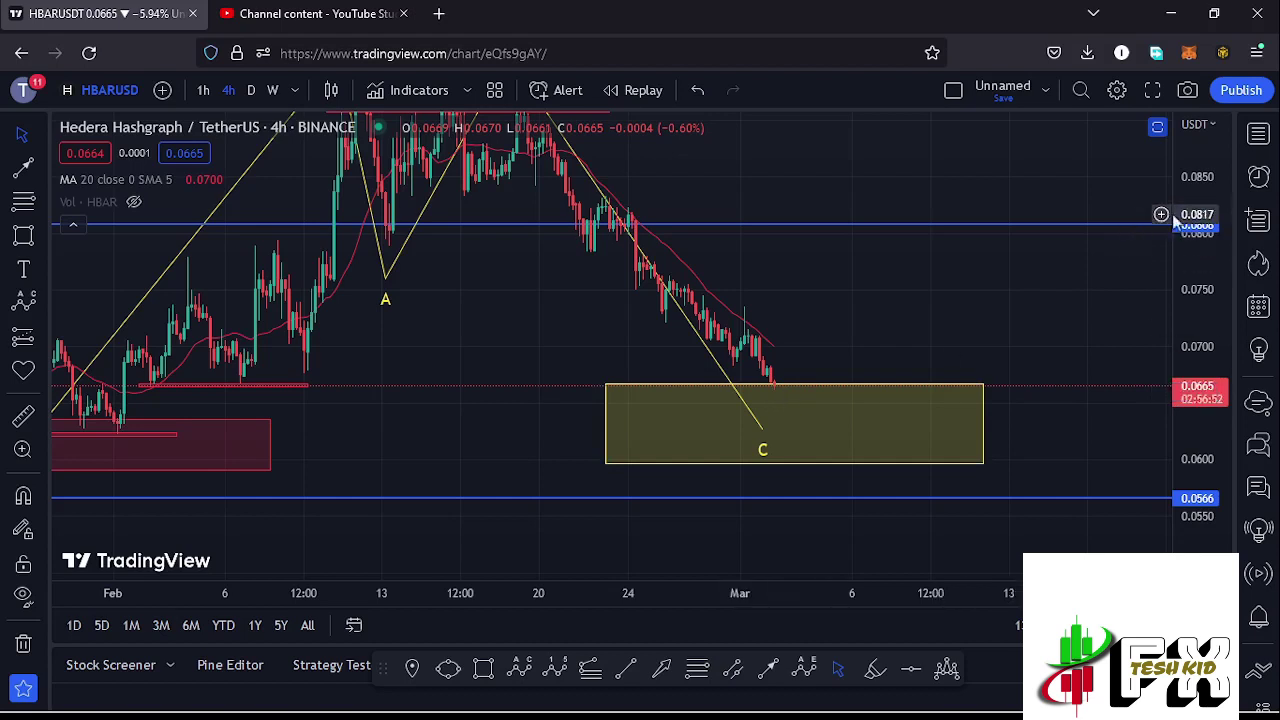
- Move the yellow '3' wave label slightly left and up, beyond the wave 2 label
{"action": "left_click_drag", "start_coordinate": [1206, 199], "coordinate": [1210, 216]}
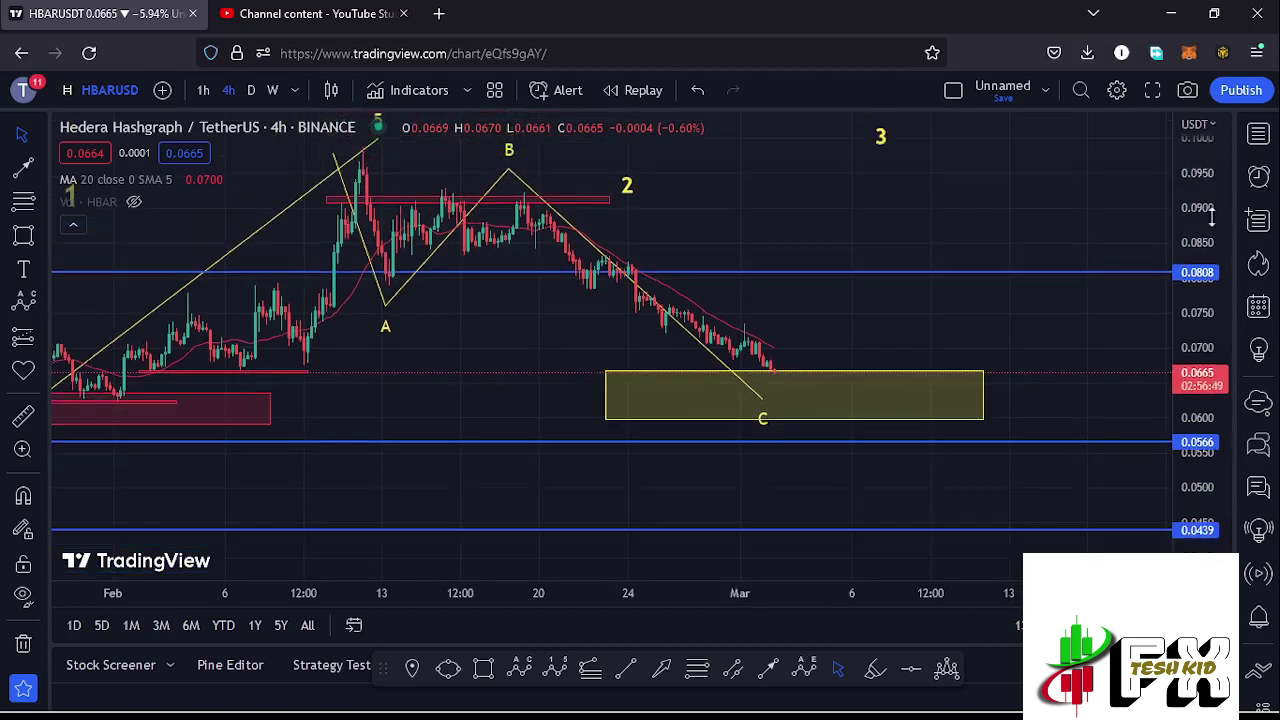
{"action": "left_click_drag", "start_coordinate": [751, 234], "coordinate": [760, 266]}
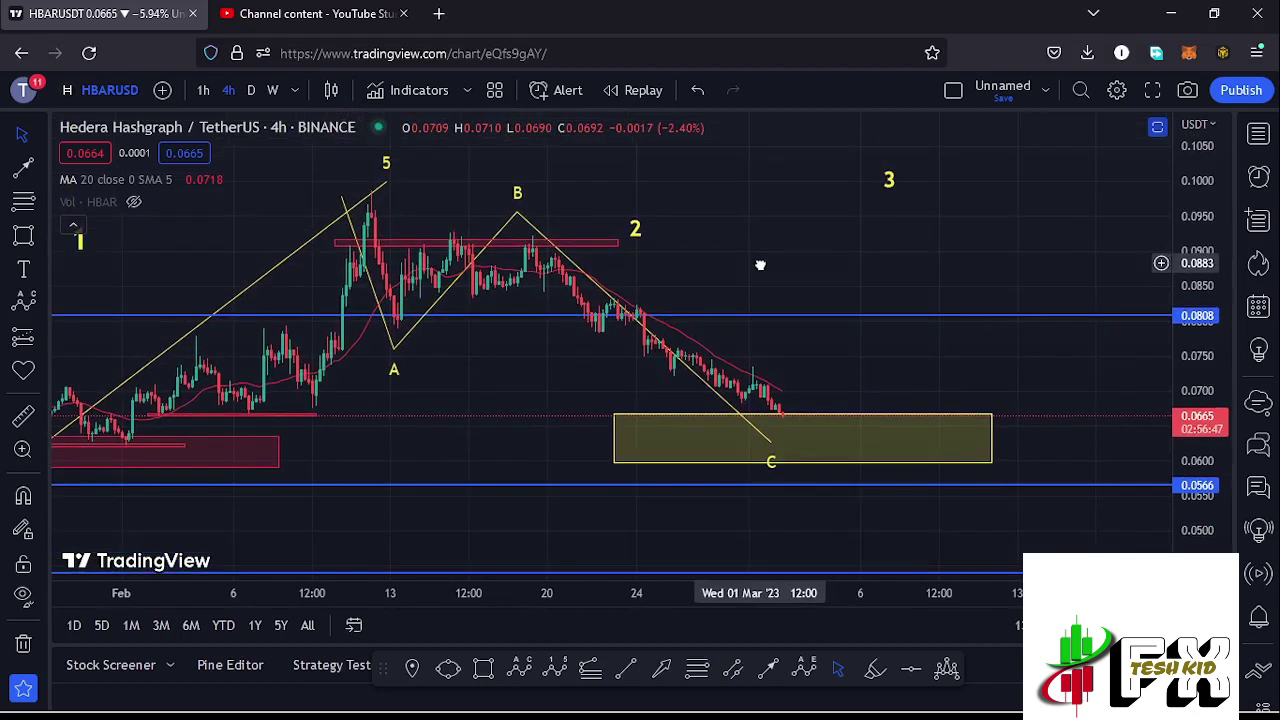
{"action": "left_click", "coordinate": [885, 190]}
{"action": "left_click_drag", "start_coordinate": [885, 193], "coordinate": [866, 187]}
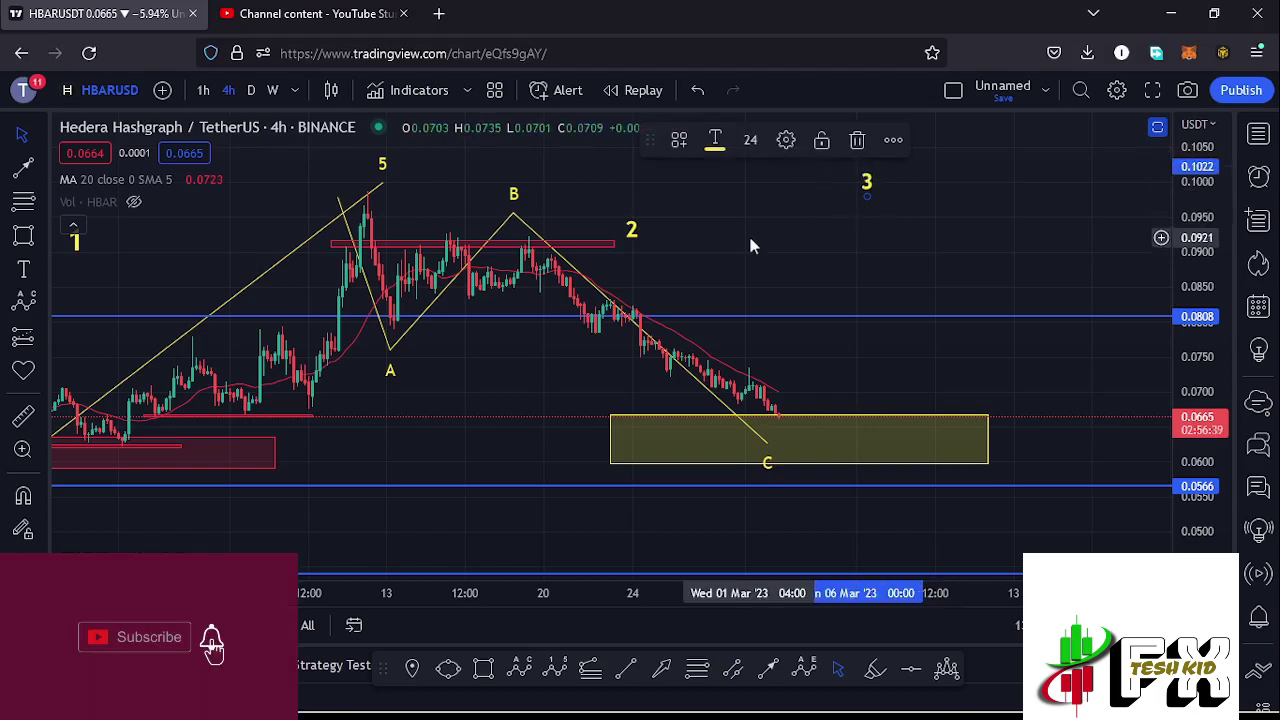
{"action": "left_click_drag", "start_coordinate": [731, 246], "coordinate": [770, 260]}
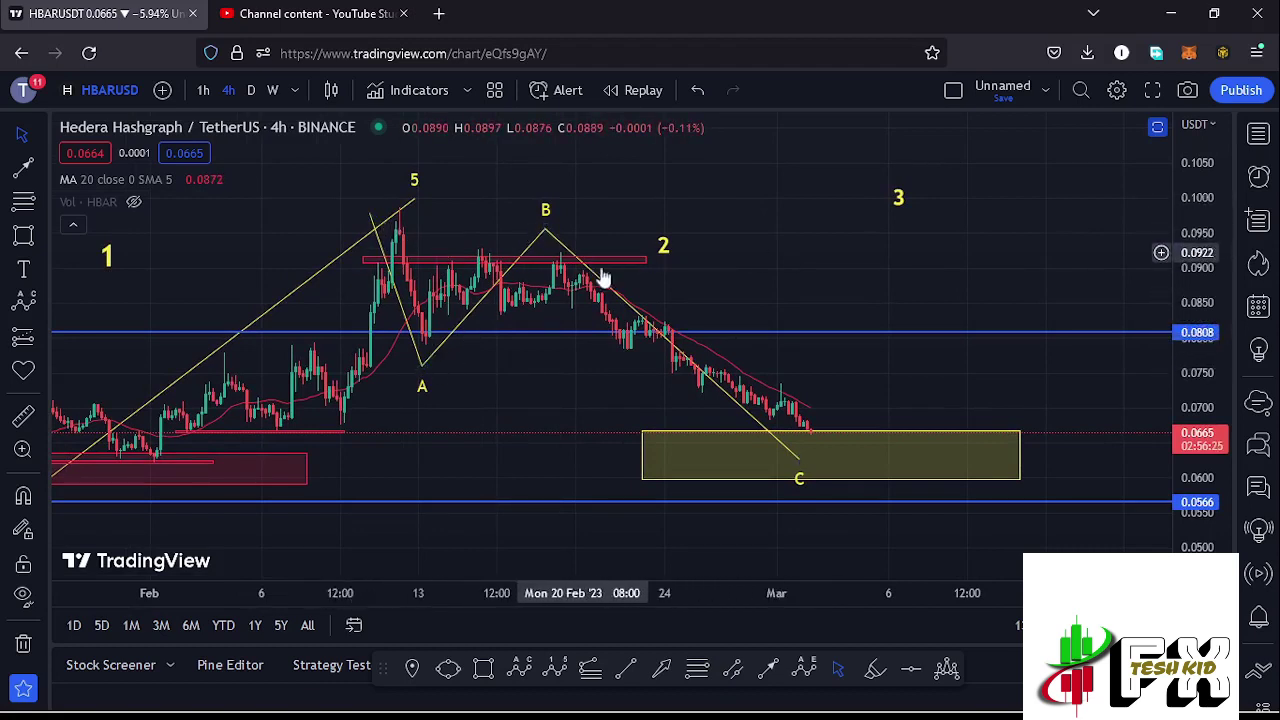
- Drag the ABC pattern's C point down-right to about 0.0621 inside the yellow zone
{"action": "left_click_drag", "start_coordinate": [797, 460], "coordinate": [810, 465]}
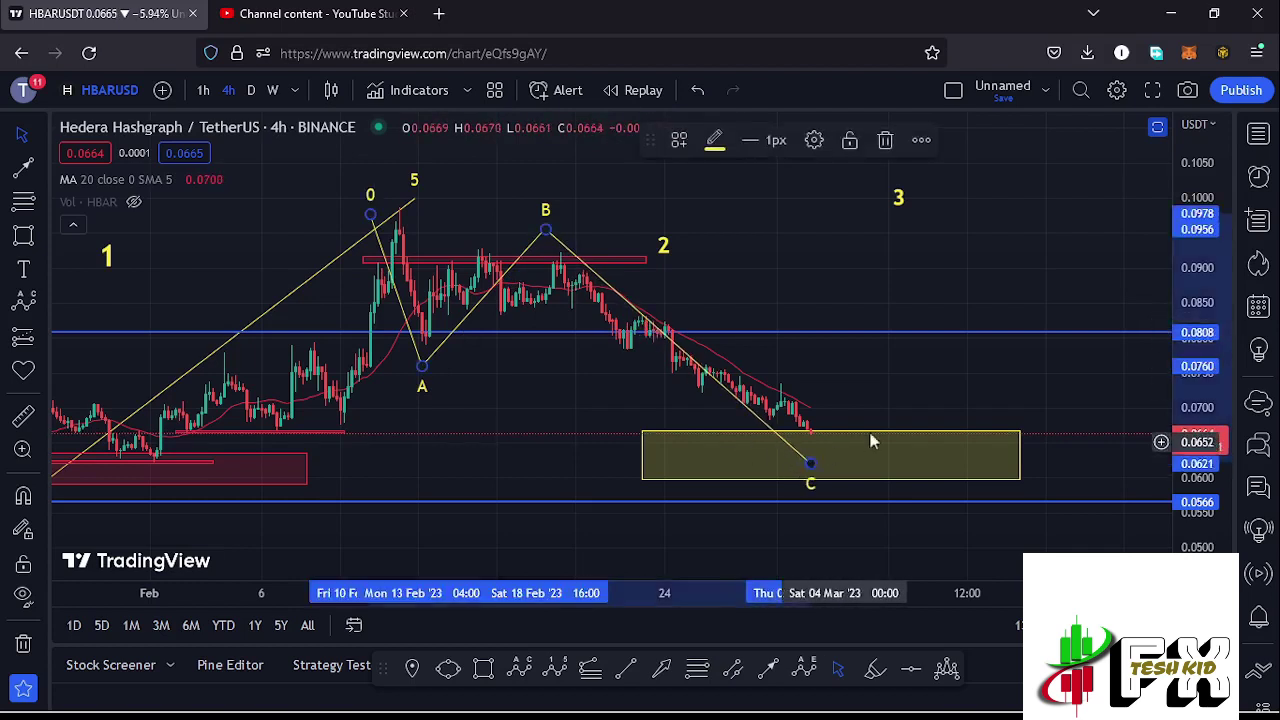
{"action": "left_click", "coordinate": [933, 388]}
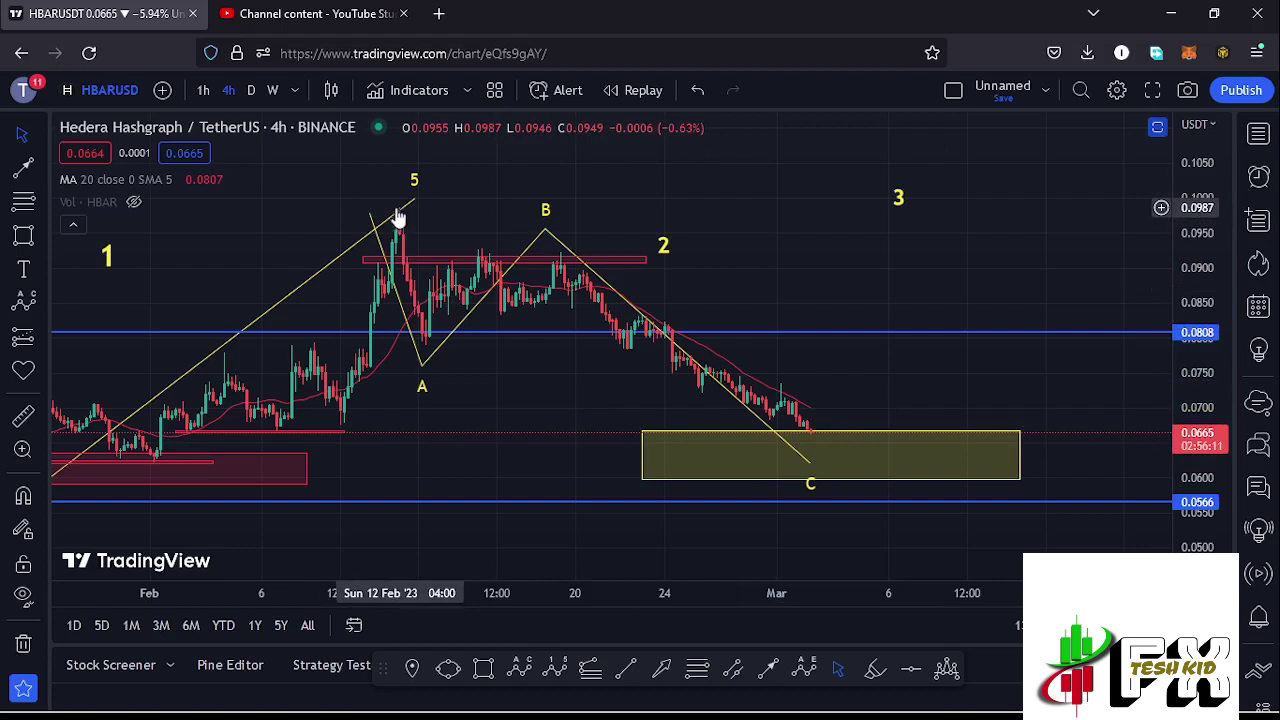
{"action": "left_click", "coordinate": [23, 416]}
{"action": "left_click", "coordinate": [400, 207]}
{"action": "left_click", "coordinate": [536, 269]}
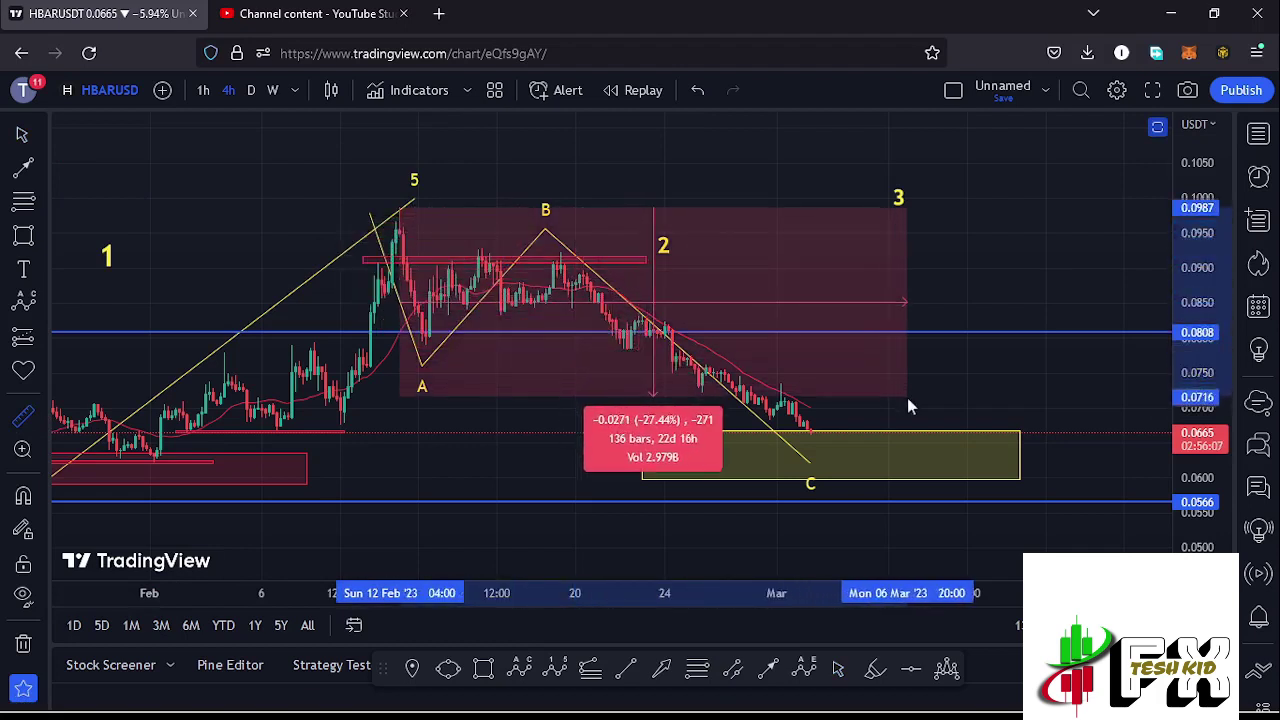
{"action": "left_click", "coordinate": [937, 443]}
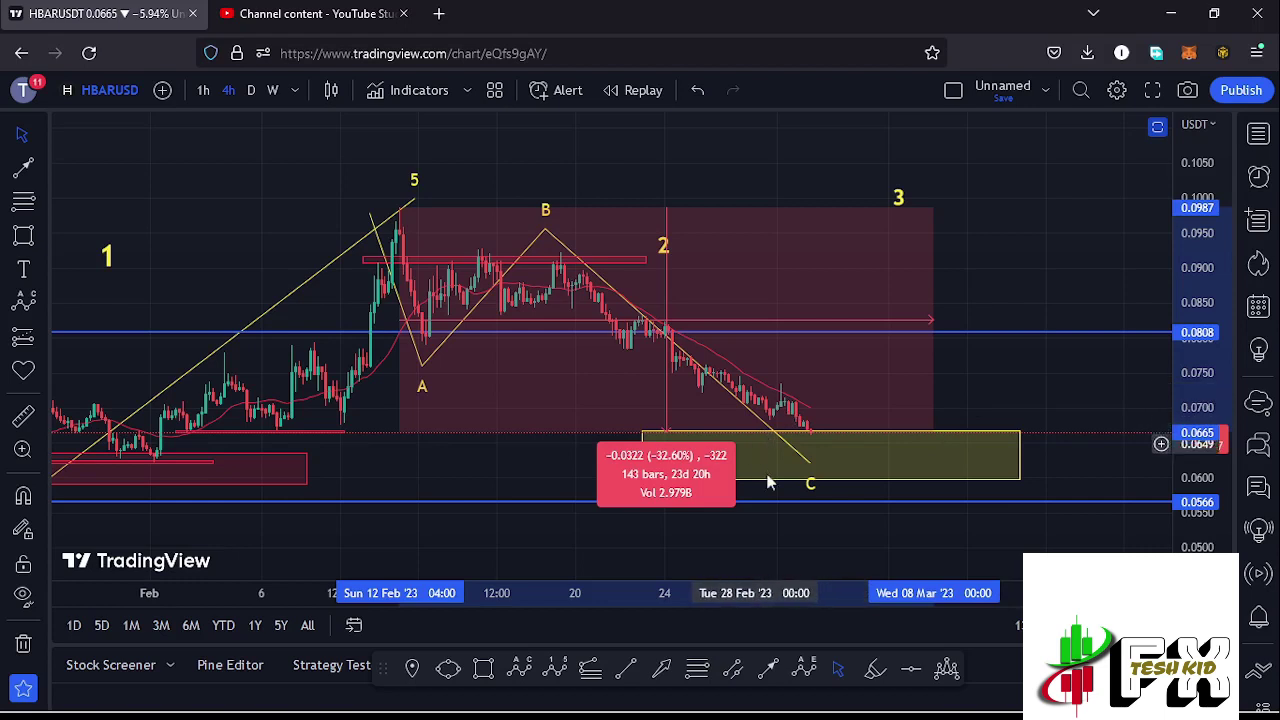
{"action": "left_click", "coordinate": [997, 376]}
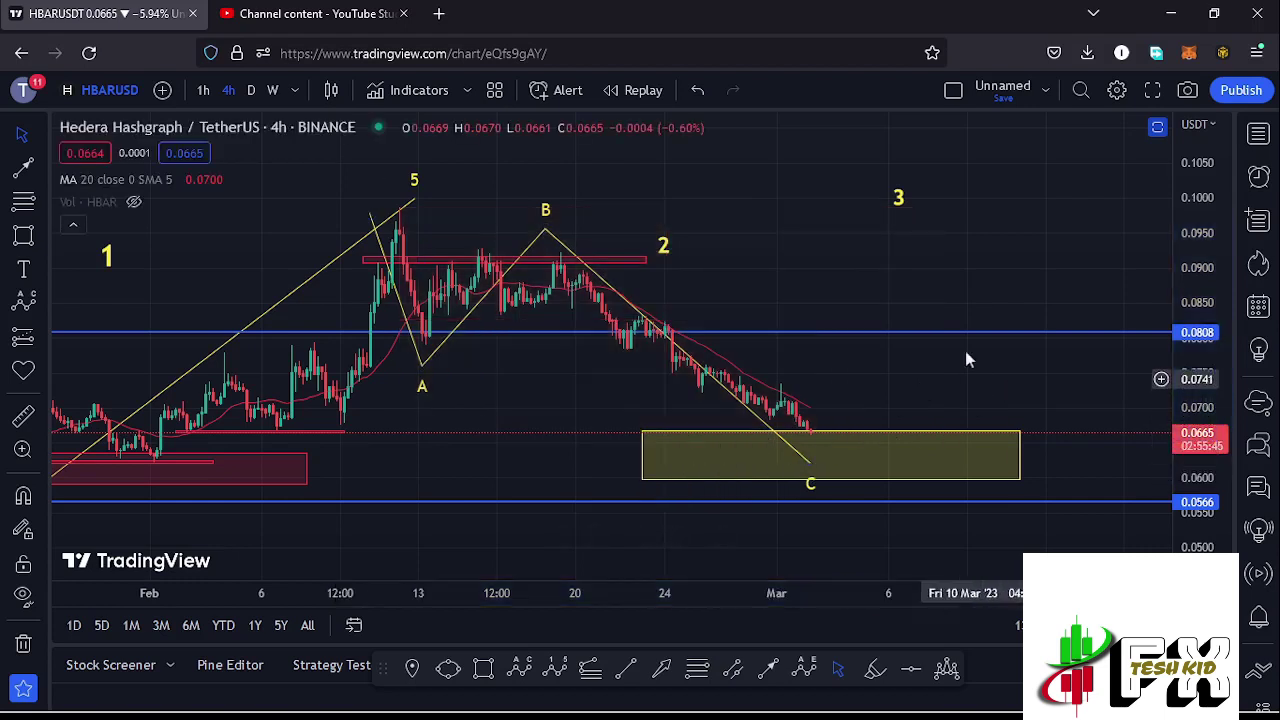
- Shift the '3' label down-left and bring back the RSI and MACD panes below the price chart
{"action": "left_click_drag", "start_coordinate": [900, 196], "coordinate": [885, 222]}
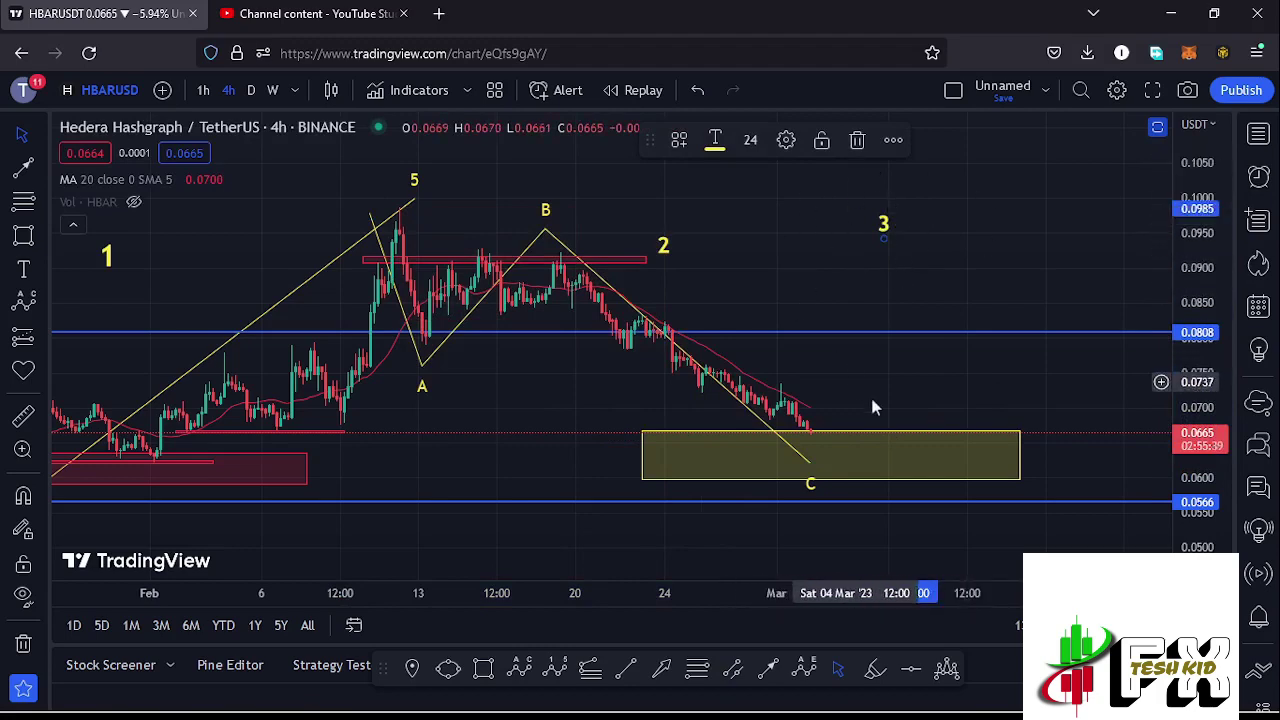
{"action": "scroll", "coordinate": [900, 393], "scroll_direction": "down", "scroll_amount": 2}
{"action": "double_click", "coordinate": [1014, 395]}
{"action": "left_click_drag", "start_coordinate": [1025, 349], "coordinate": [950, 352]}
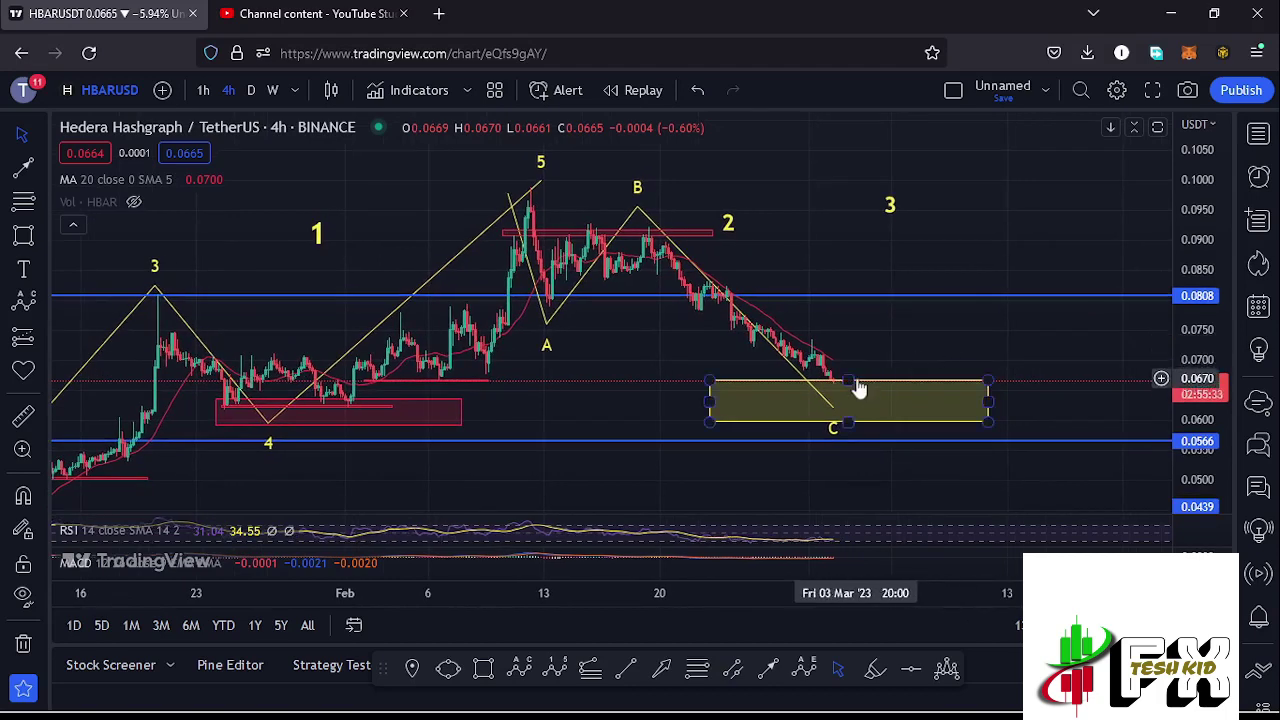
- Draw an arrow from the latest candle down into the yellow zone beside C
{"action": "left_click", "coordinate": [768, 668]}
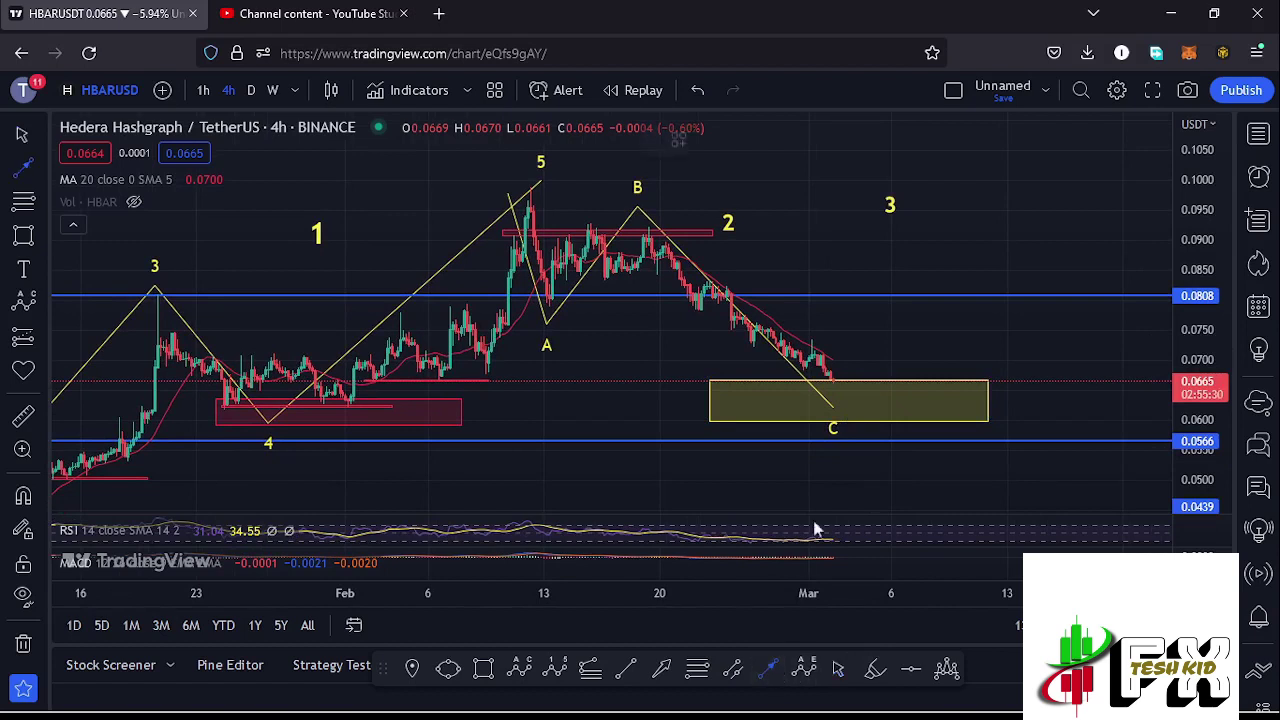
{"action": "left_click", "coordinate": [830, 383]}
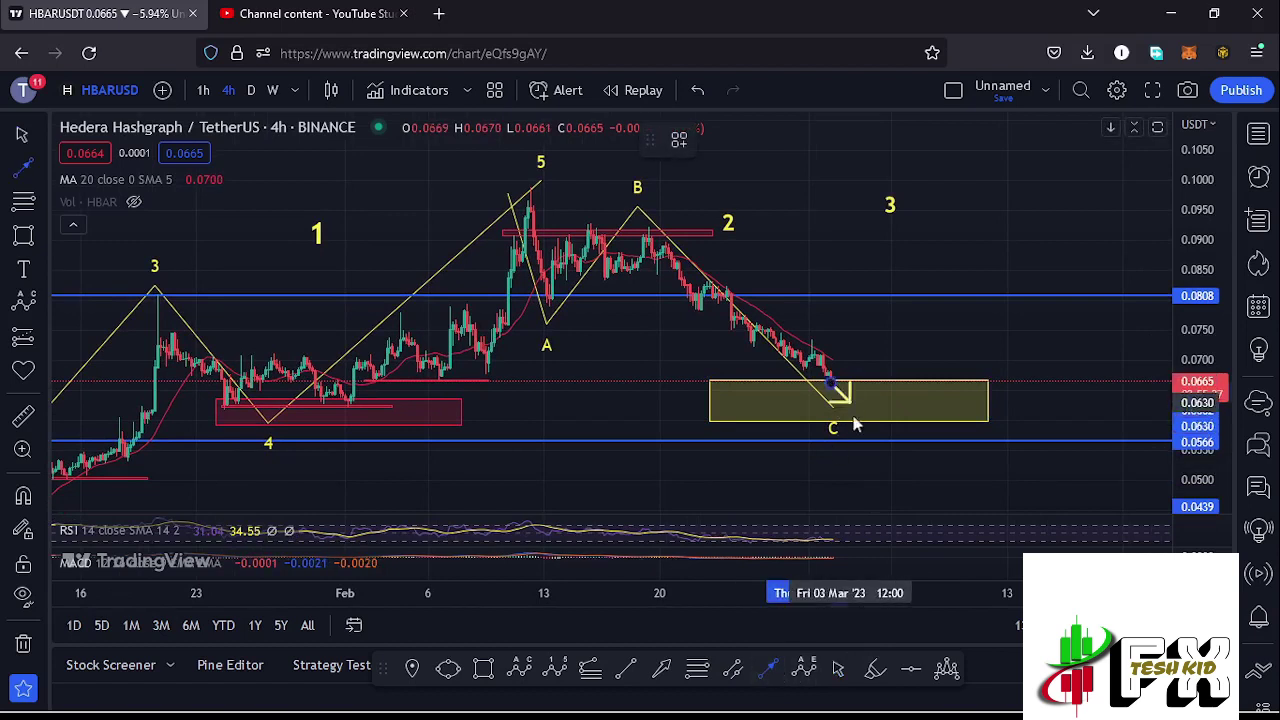
{"action": "left_click", "coordinate": [860, 423]}
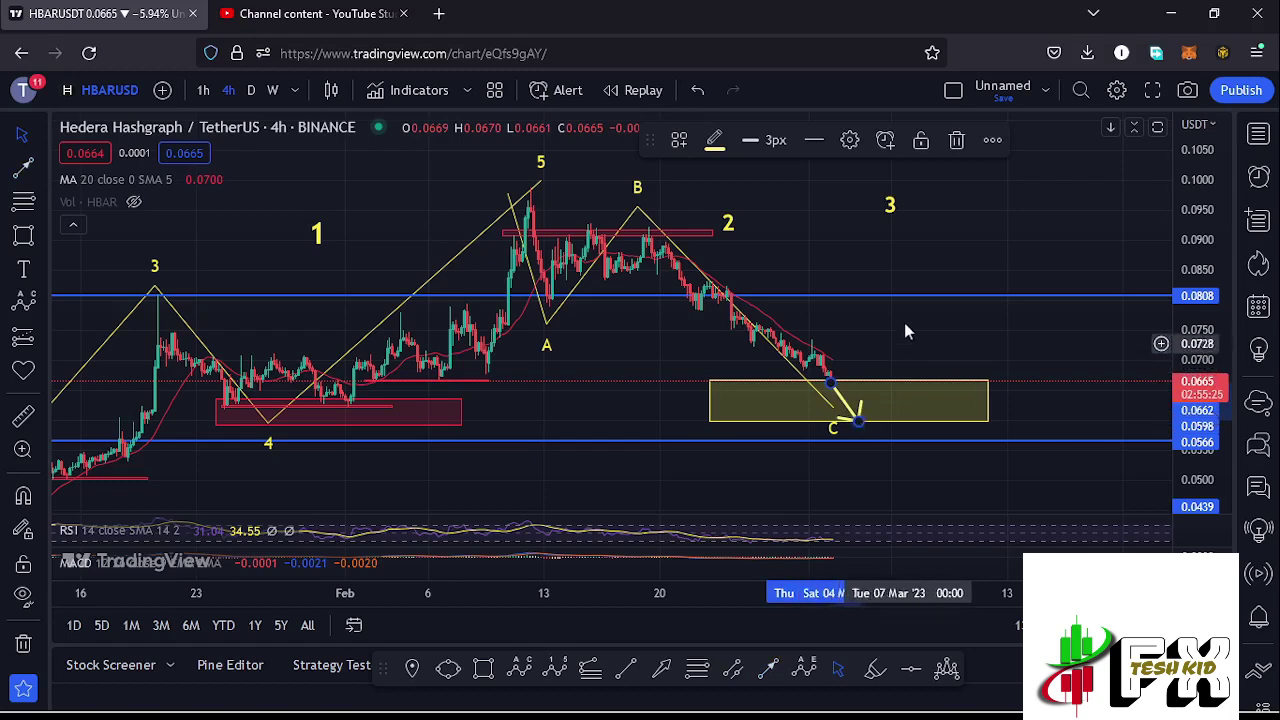
{"action": "left_click_drag", "start_coordinate": [862, 344], "coordinate": [822, 356]}
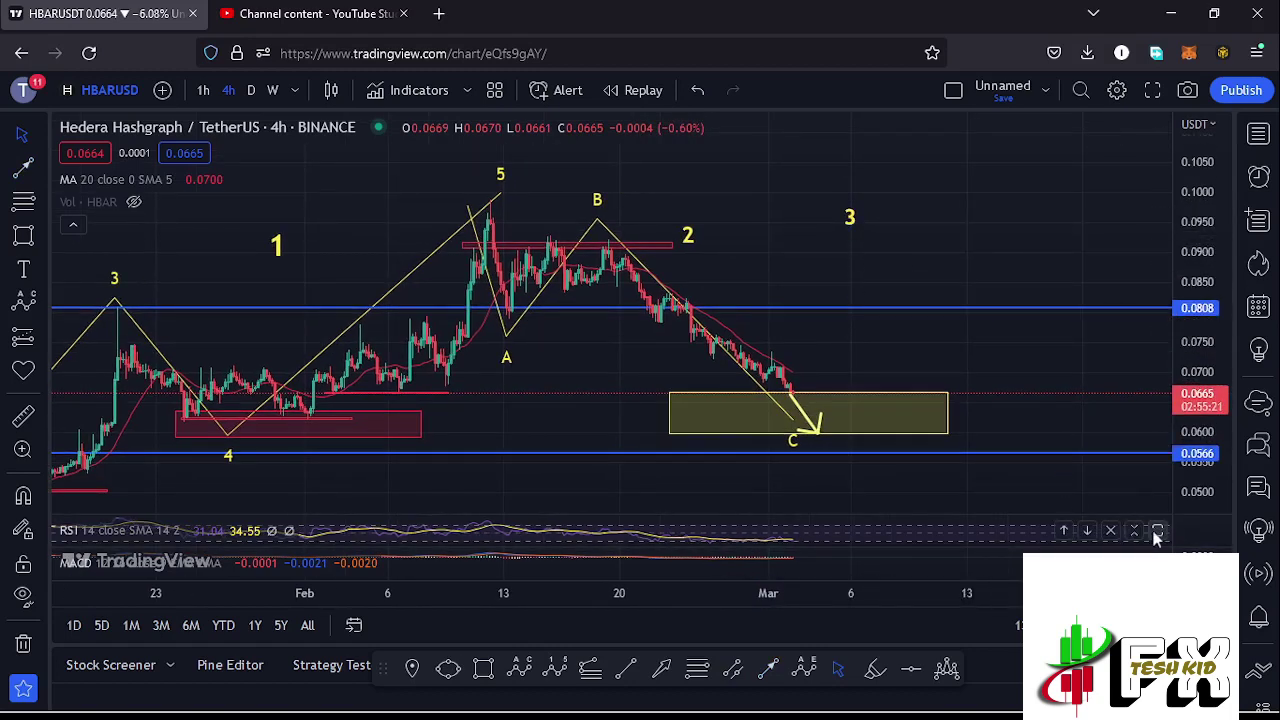
{"action": "left_click", "coordinate": [1158, 531]}
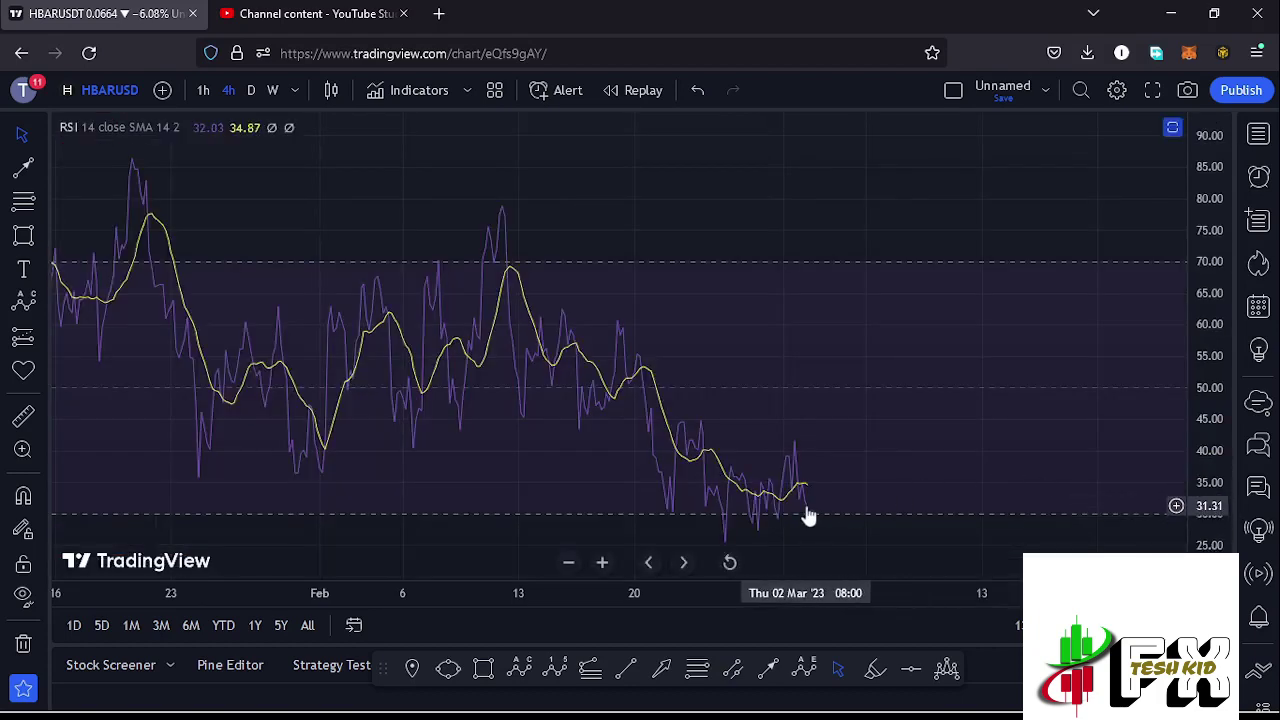
{"action": "left_click", "coordinate": [1172, 129]}
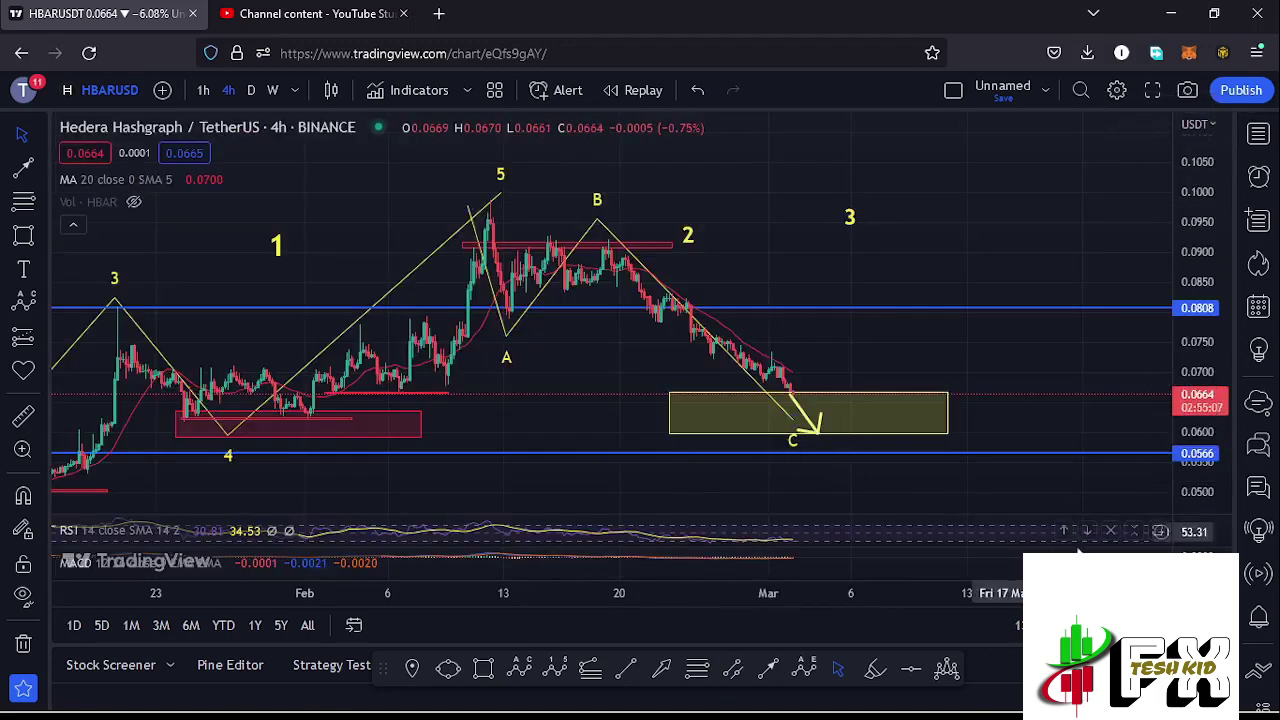
{"action": "double_click", "coordinate": [1046, 550]}
{"action": "left_click_drag", "start_coordinate": [852, 456], "coordinate": [742, 463]}
{"action": "scroll", "coordinate": [819, 456], "scroll_direction": "down", "scroll_amount": 2}
{"action": "left_click_drag", "start_coordinate": [637, 440], "coordinate": [754, 434]}
{"action": "left_click_drag", "start_coordinate": [1223, 297], "coordinate": [1213, 336]}
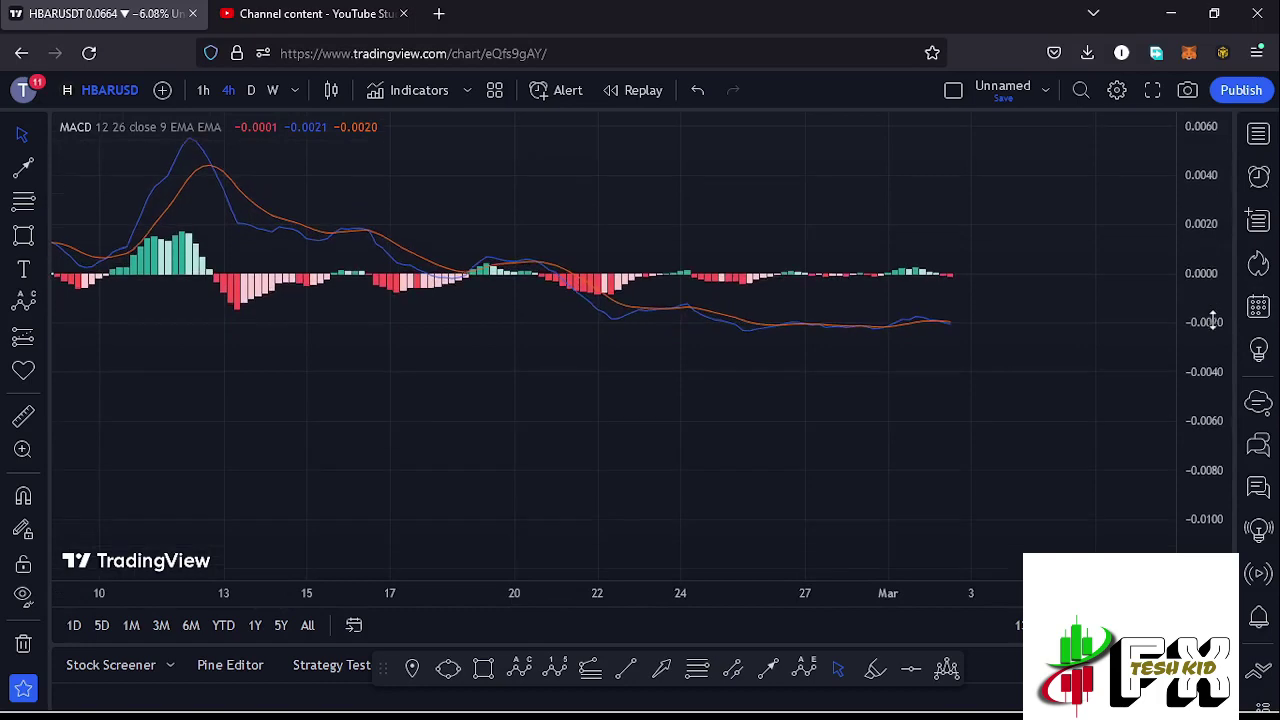
{"action": "scroll", "coordinate": [1128, 345], "scroll_direction": "up", "scroll_amount": 2}
{"action": "left_click_drag", "start_coordinate": [1005, 357], "coordinate": [960, 449]}
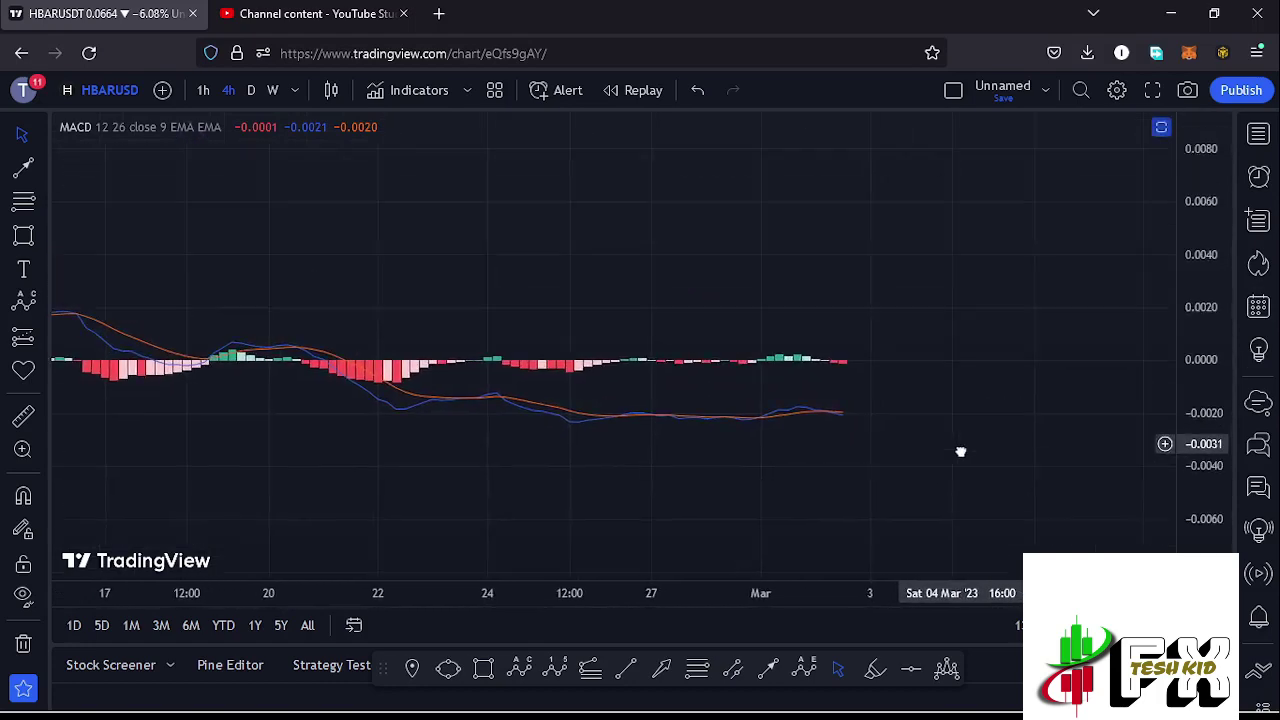
{"action": "left_click", "coordinate": [1160, 129]}
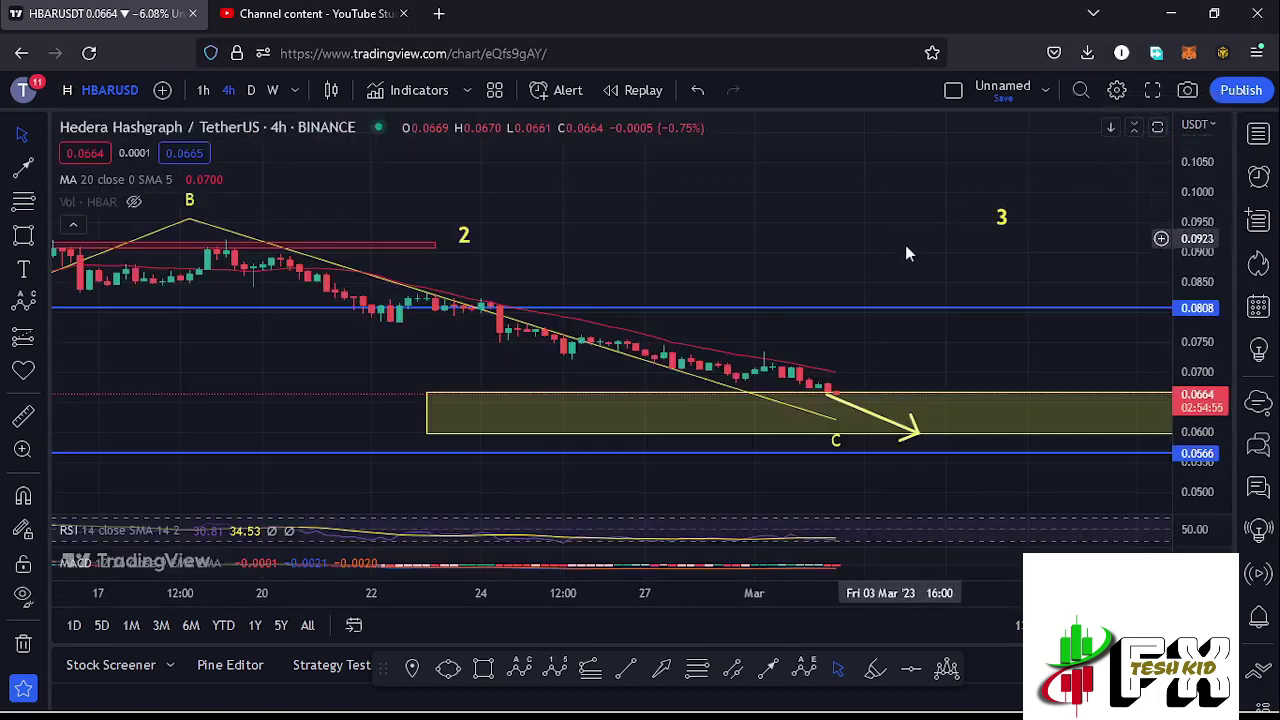
{"action": "scroll", "coordinate": [940, 273], "scroll_direction": "down", "scroll_amount": 2}
{"action": "scroll", "coordinate": [1030, 338], "scroll_direction": "down", "scroll_amount": 2}
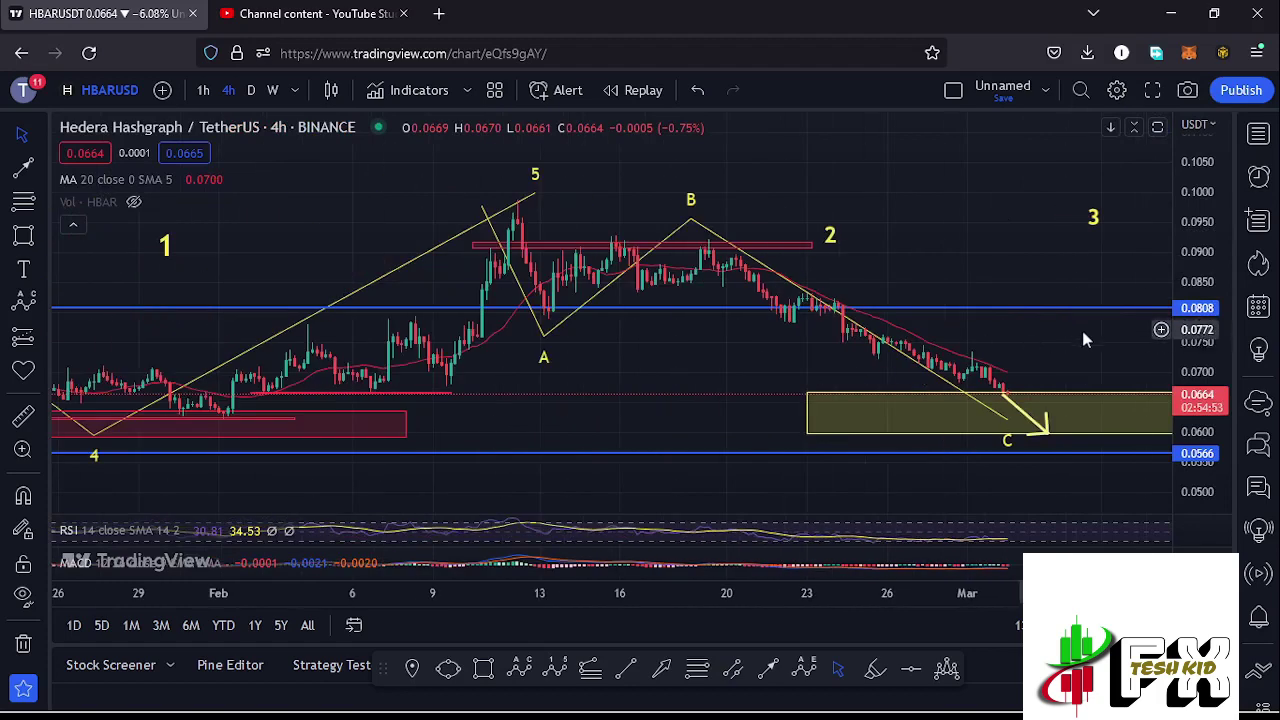
{"action": "left_click_drag", "start_coordinate": [1048, 327], "coordinate": [886, 316]}
{"action": "left_click", "coordinate": [913, 377]}
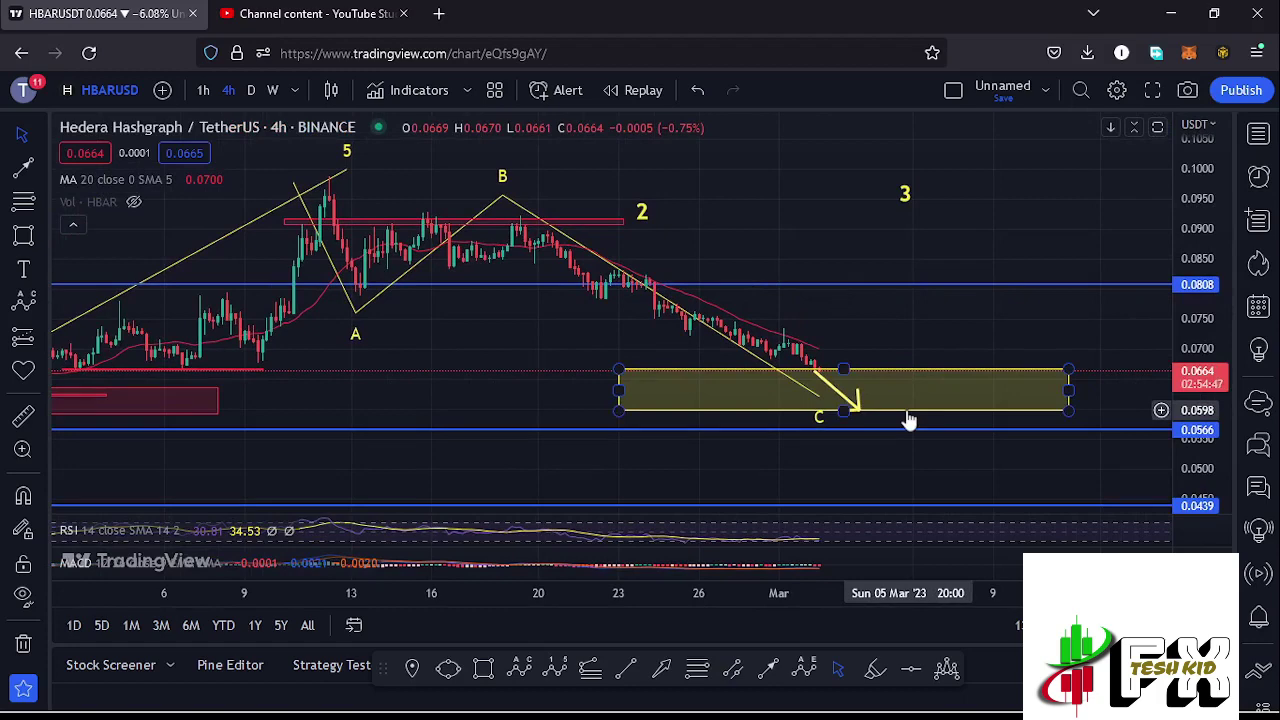
{"action": "left_click", "coordinate": [850, 400]}
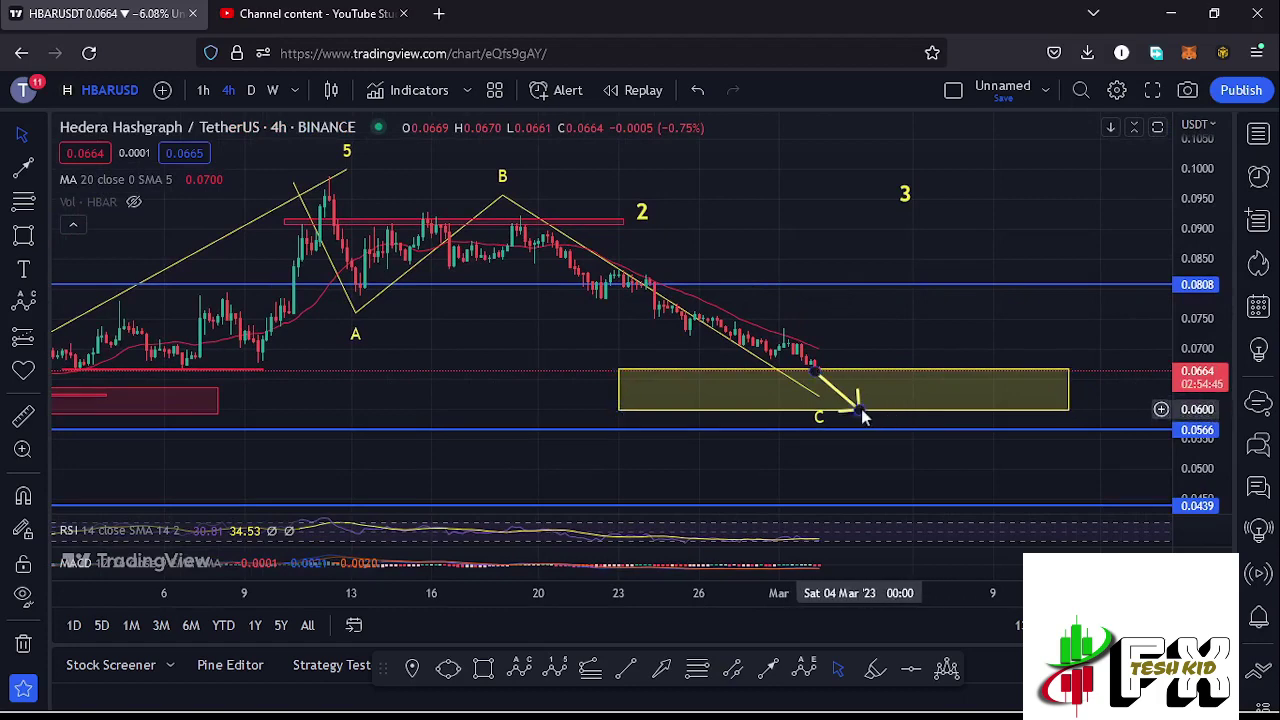